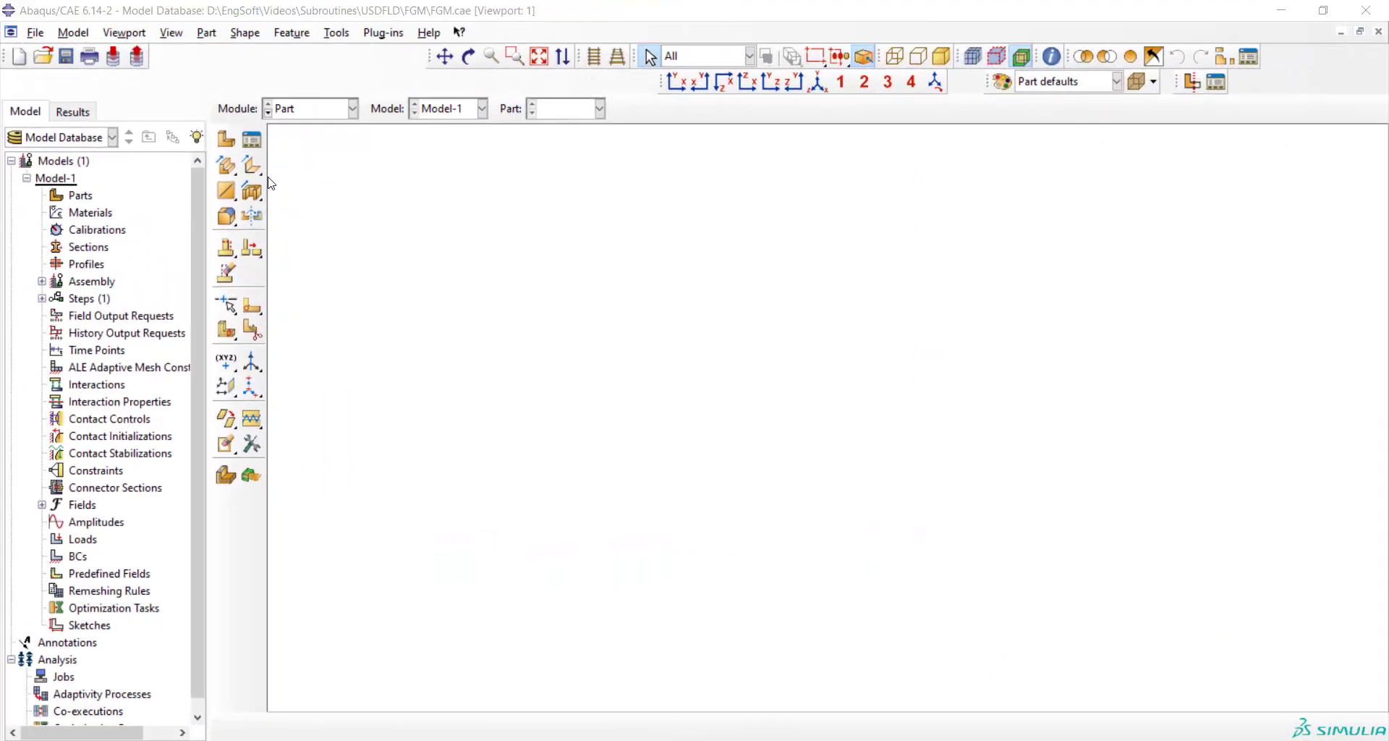
Step: Create 2D planar shell part FGM from a rectangle with corners 0,0 and 0.1,0.02
click(225, 139)
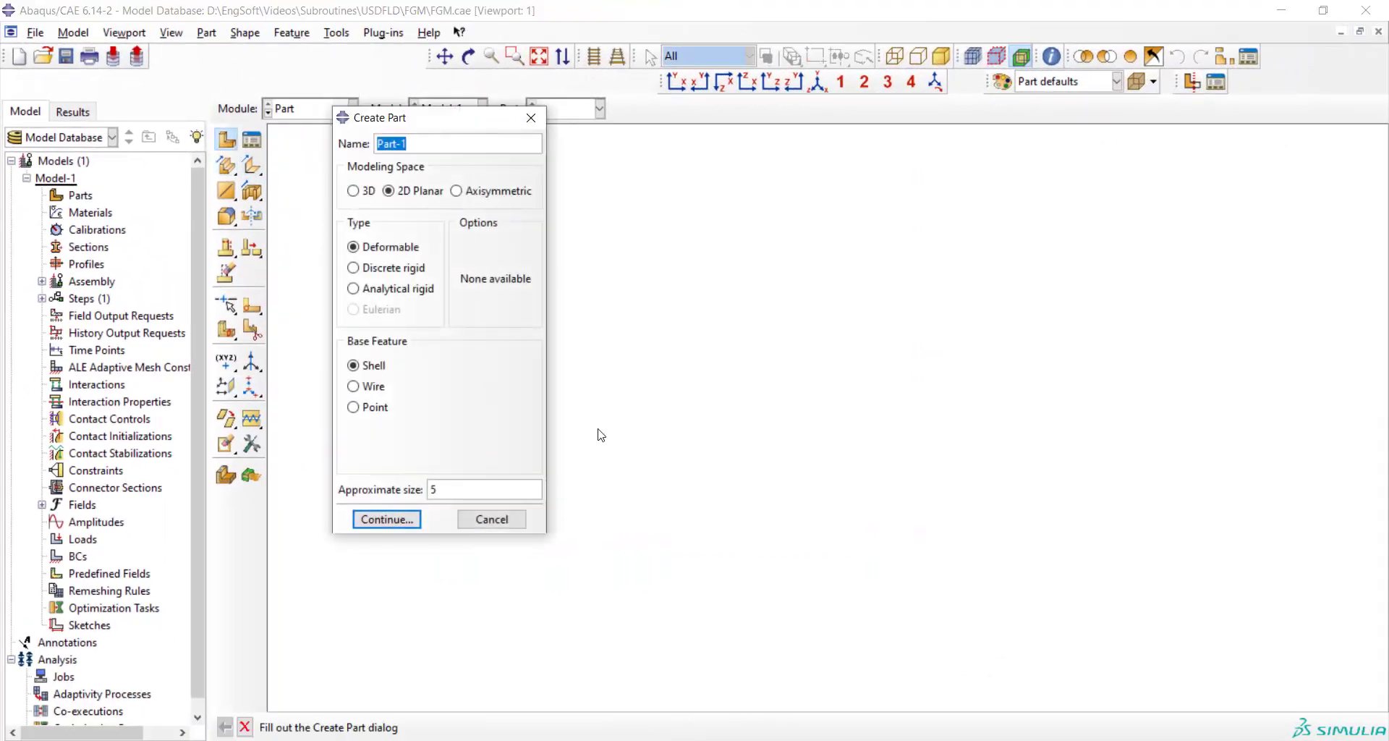
text(FGM)
double_click(434, 489)
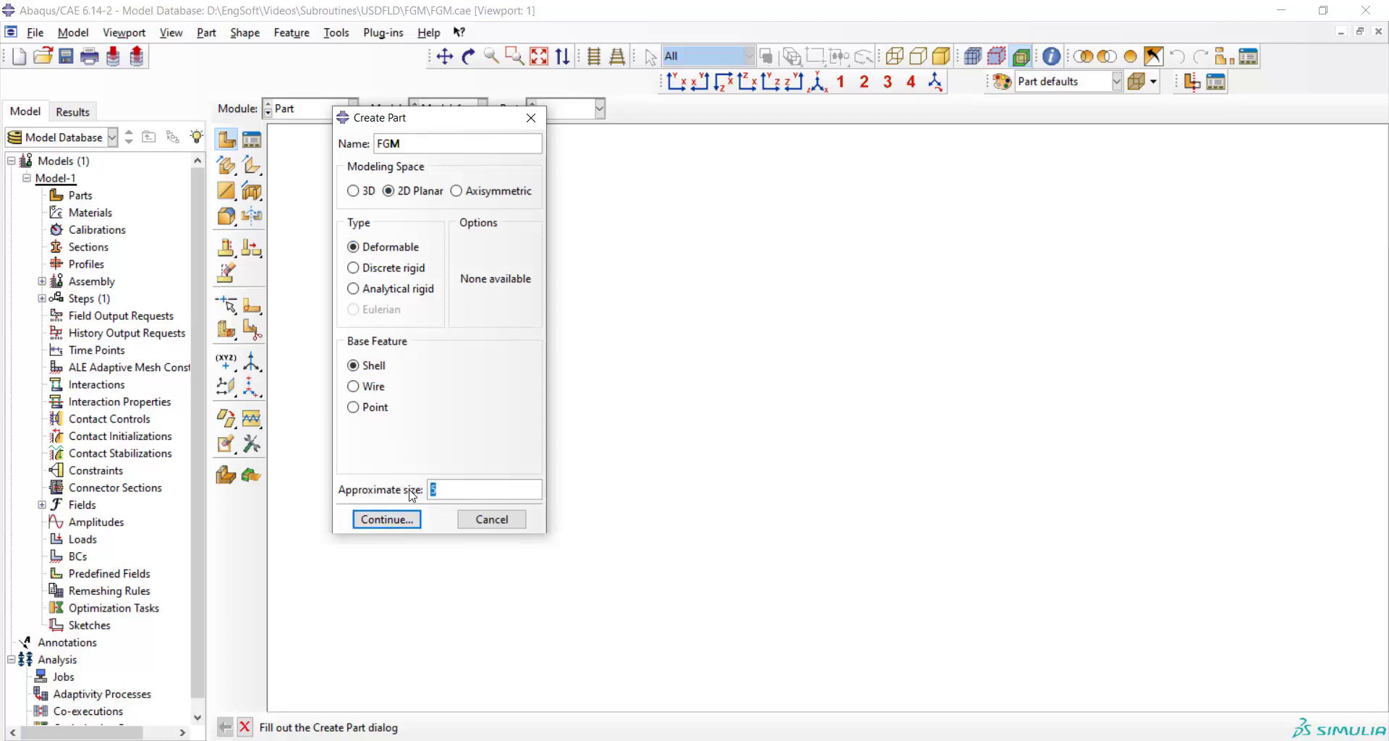
click(380, 519)
click(251, 167)
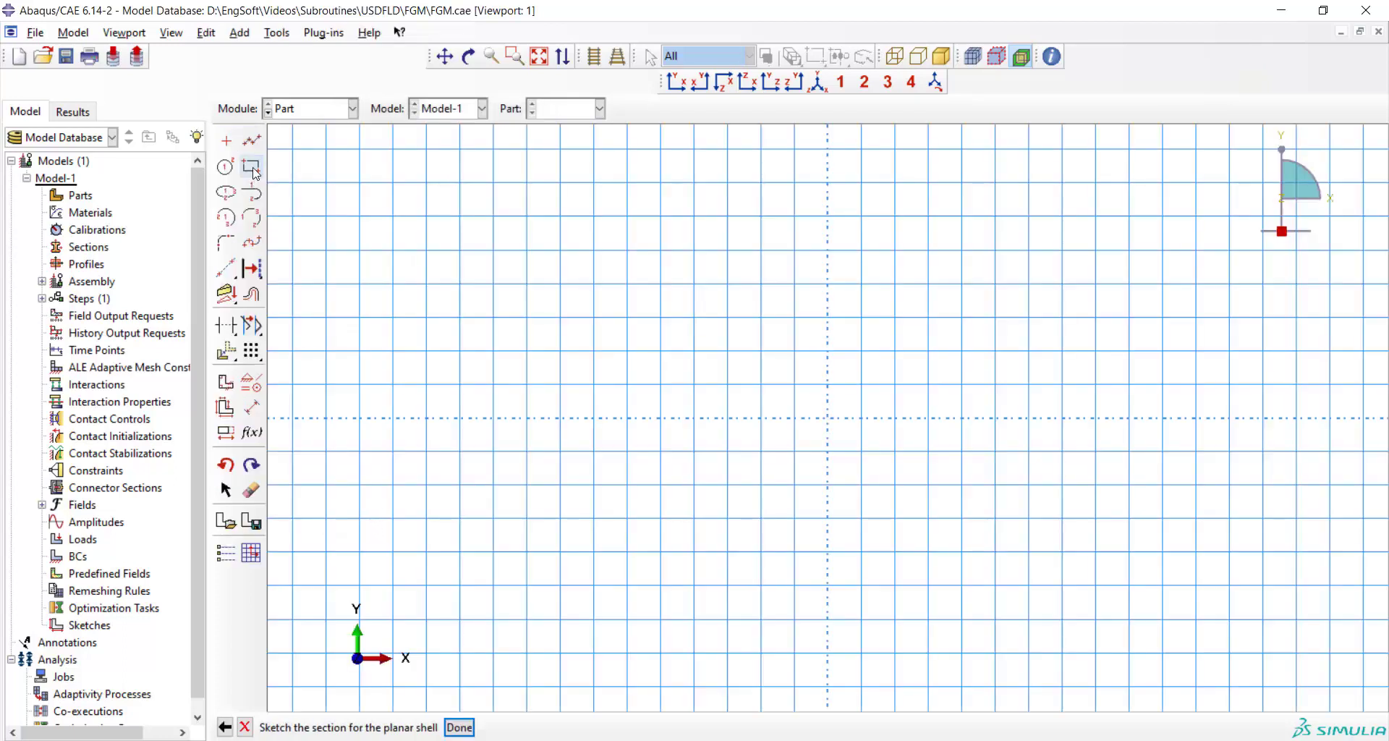
click(461, 327)
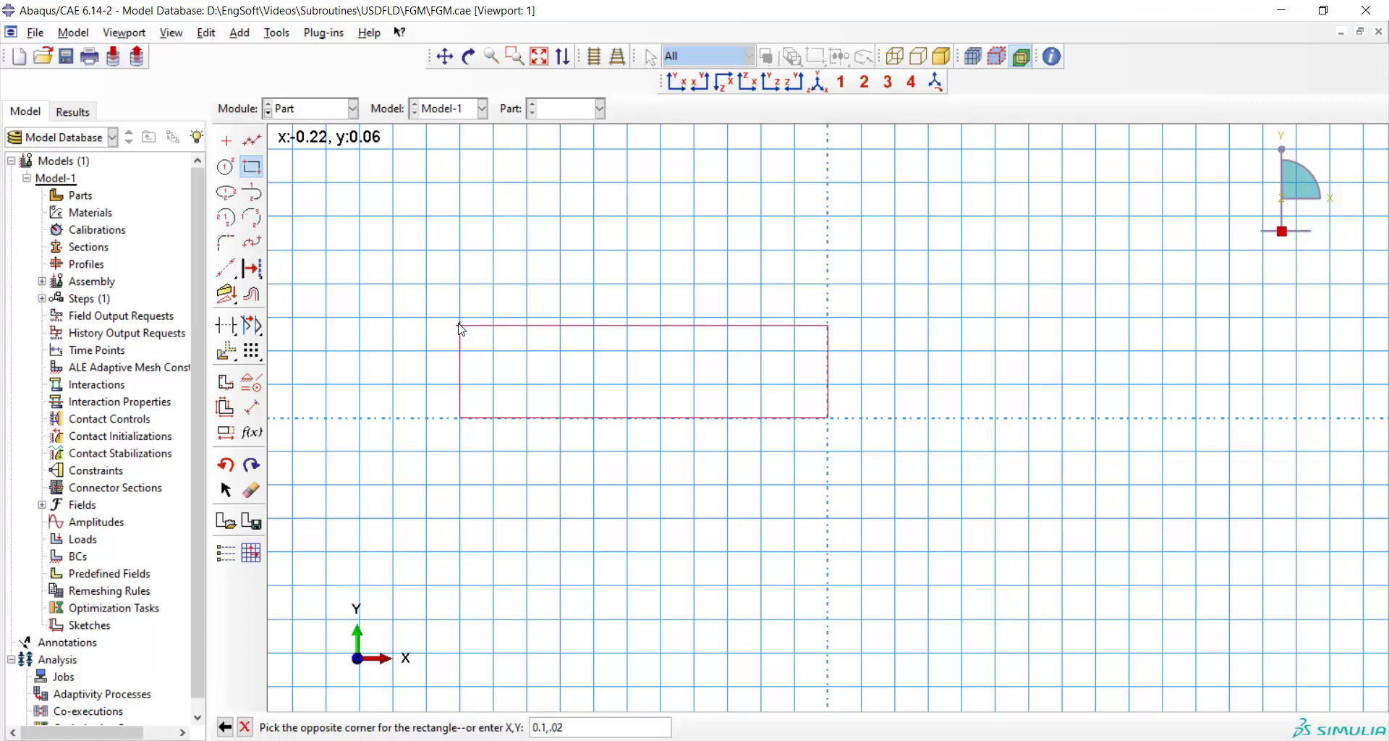
key(Return)
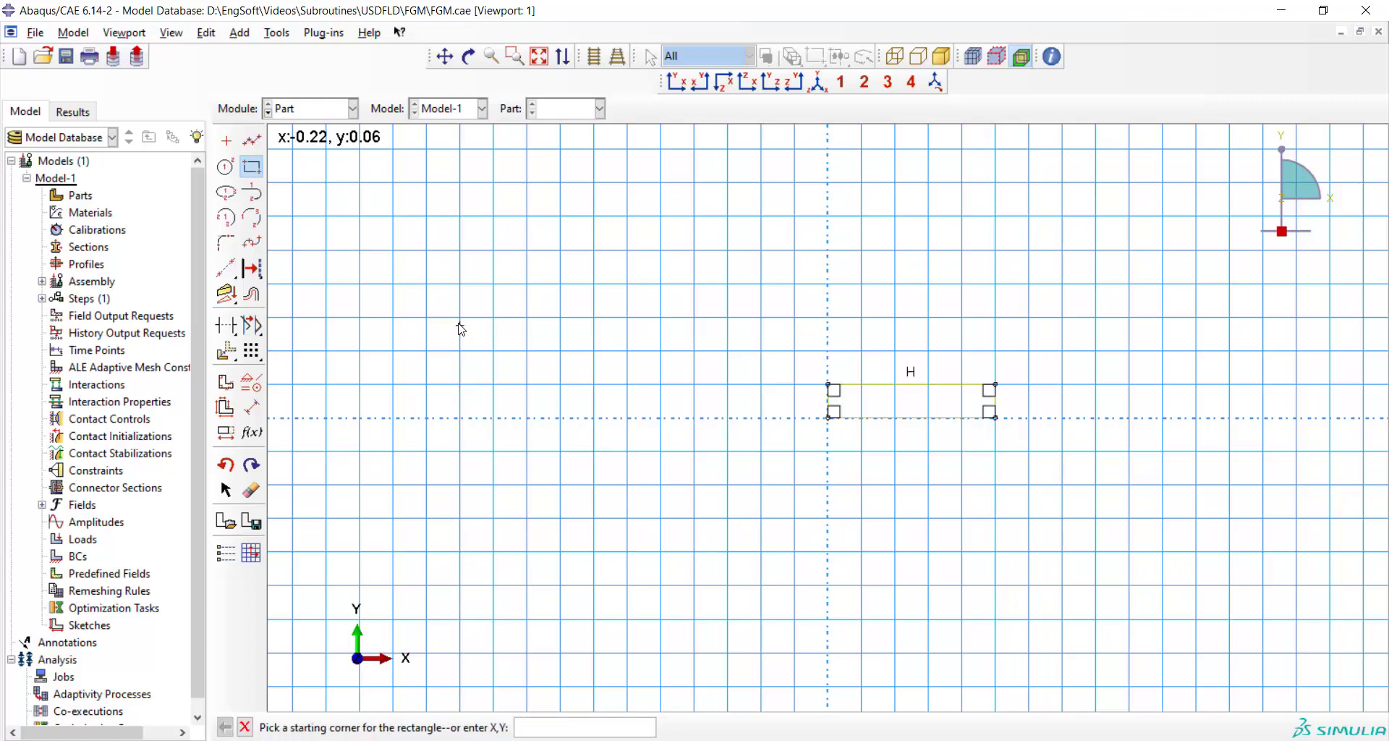
click(245, 727)
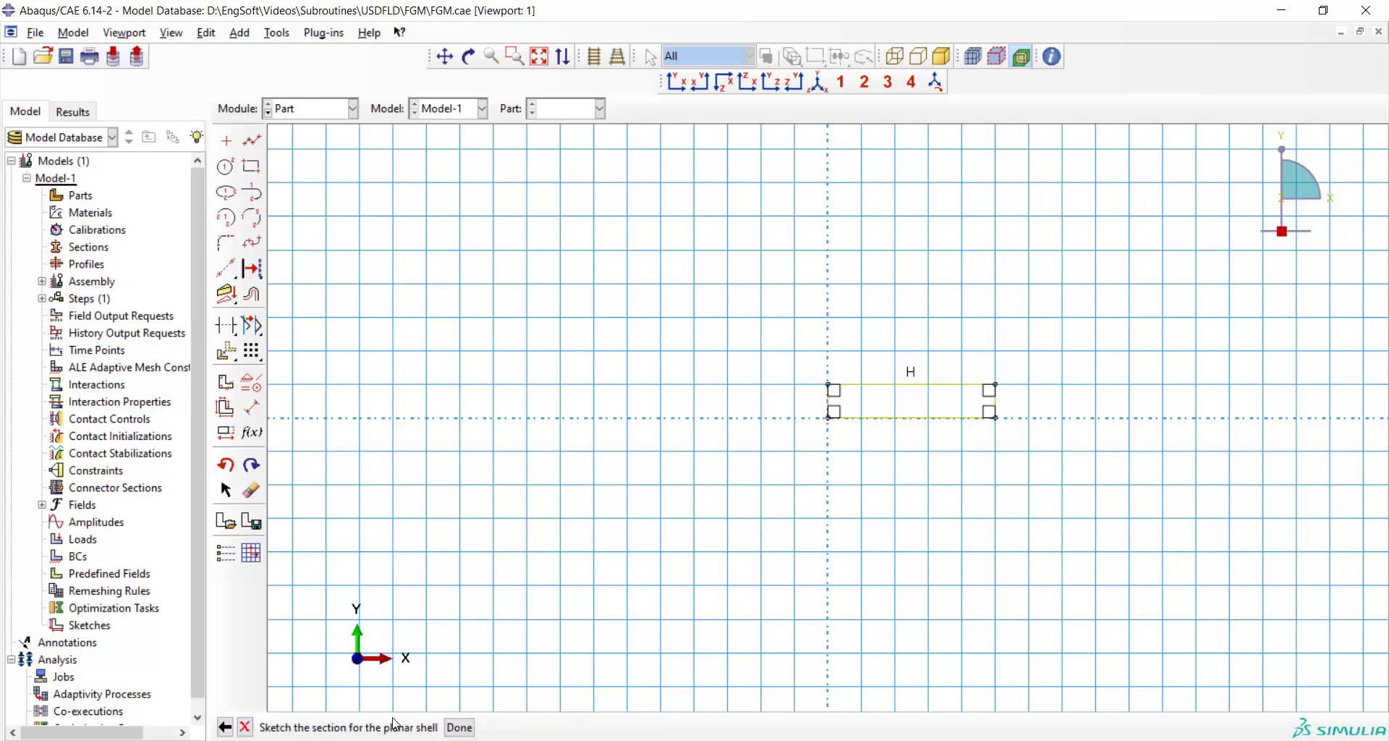
click(460, 728)
Step: In the Property module, start a new material named FGM
click(319, 109)
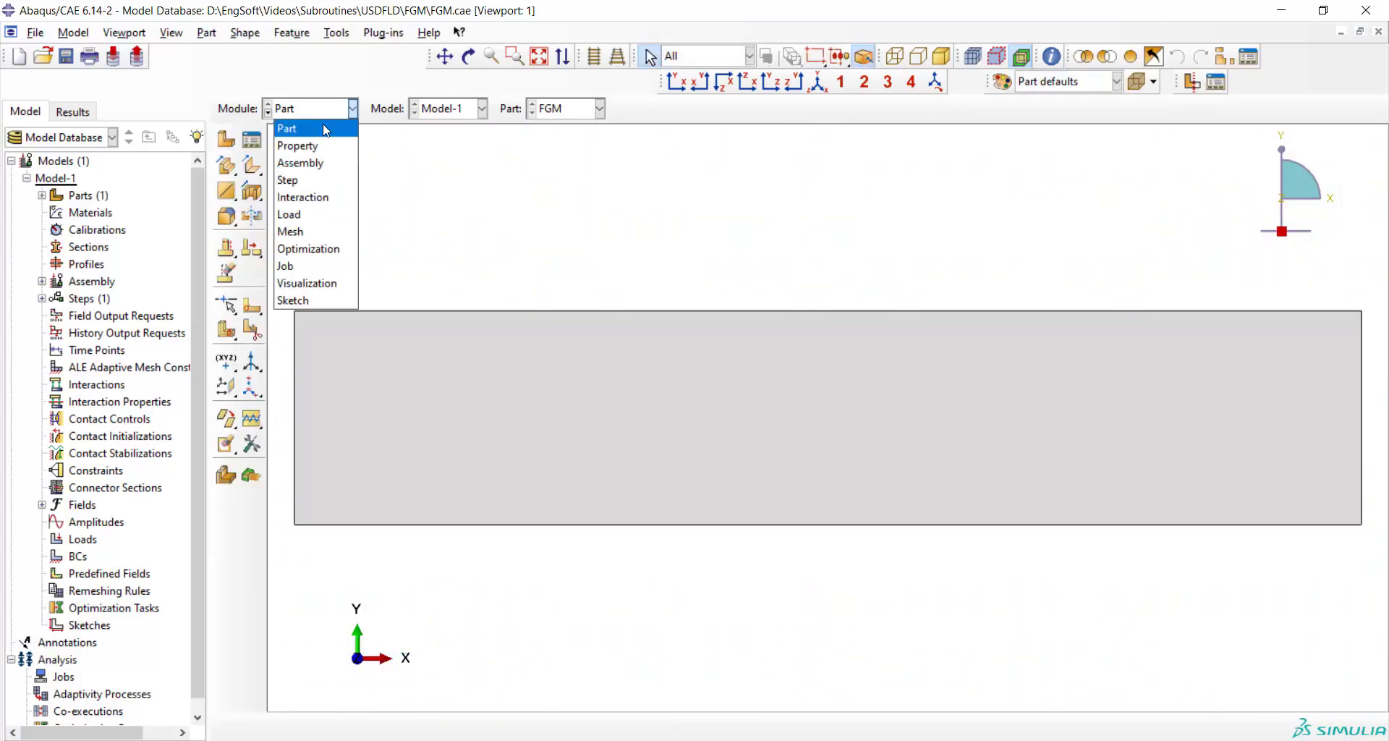
click(297, 145)
click(226, 139)
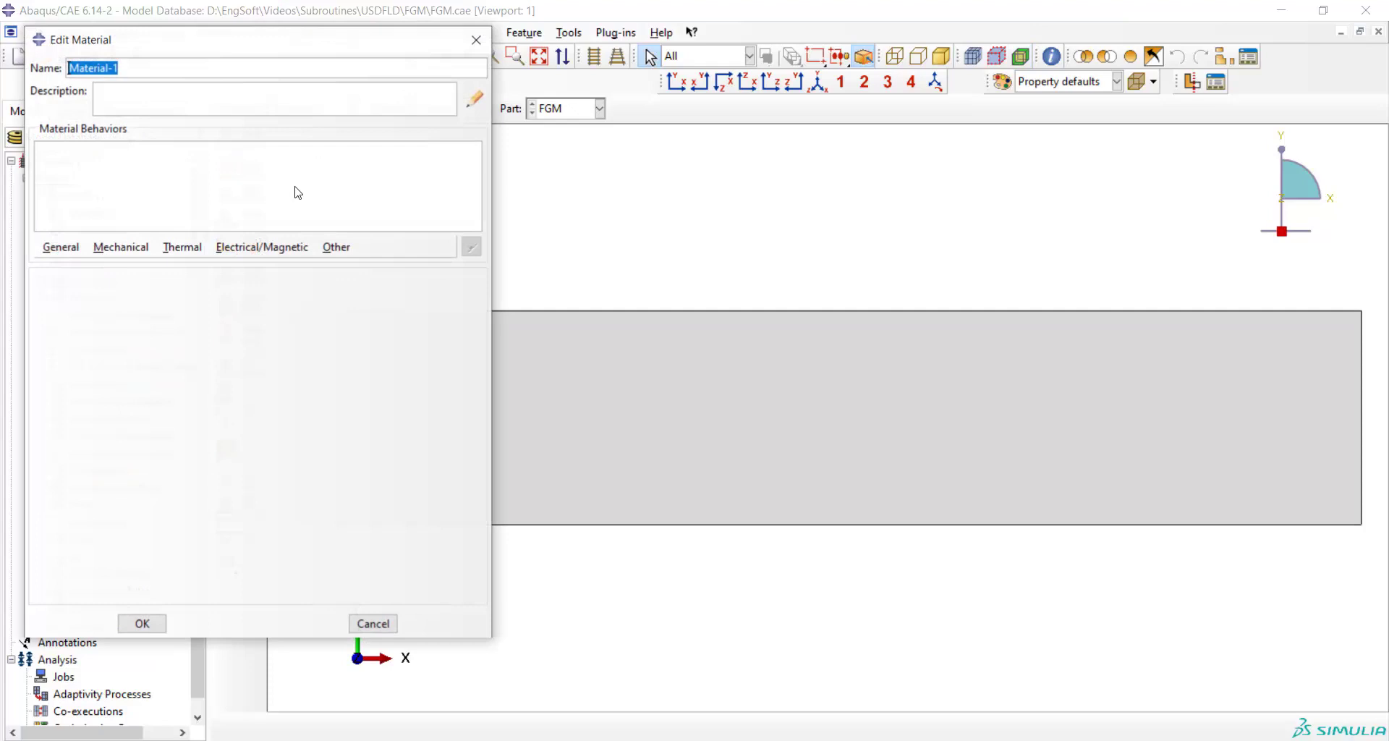
text(FGM)
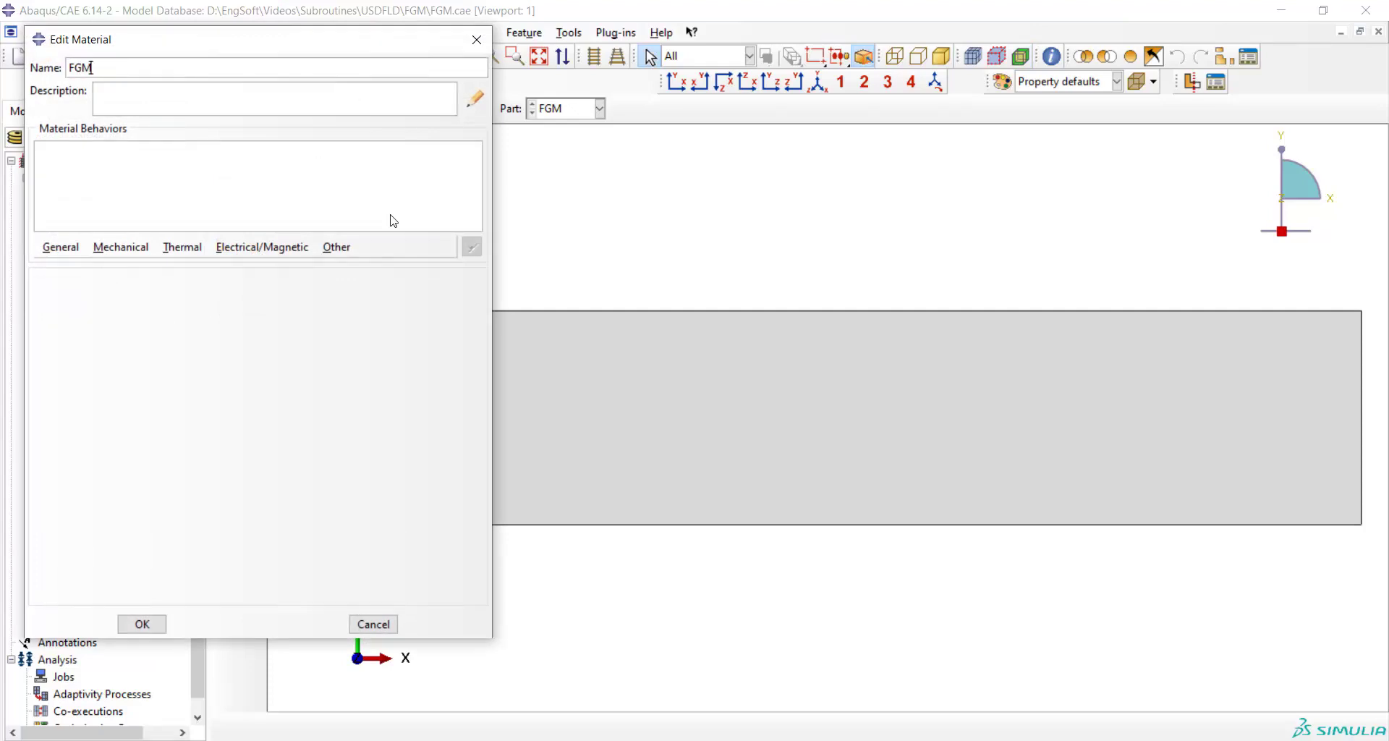
Step: Add an Elastic behaviour that depends on one field variable
click(130, 248)
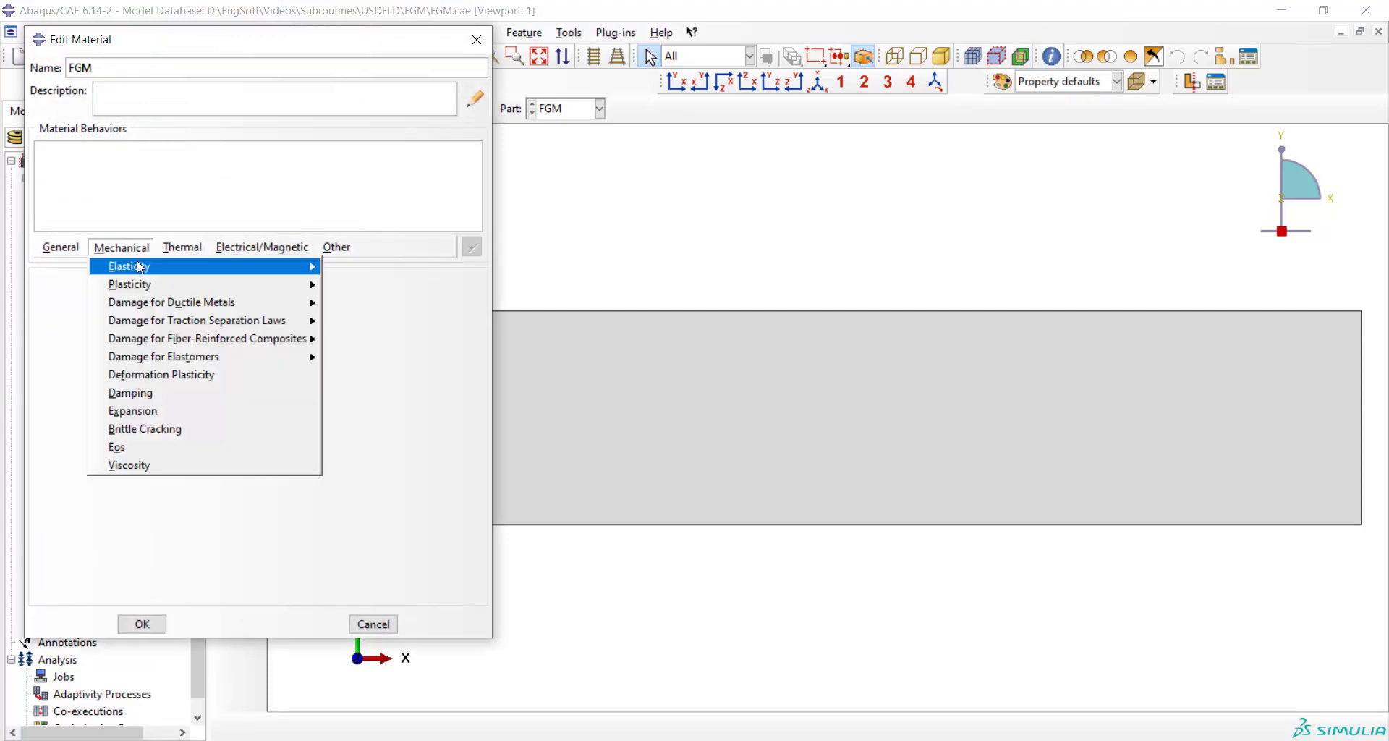
mouse_move(293, 272)
click(347, 267)
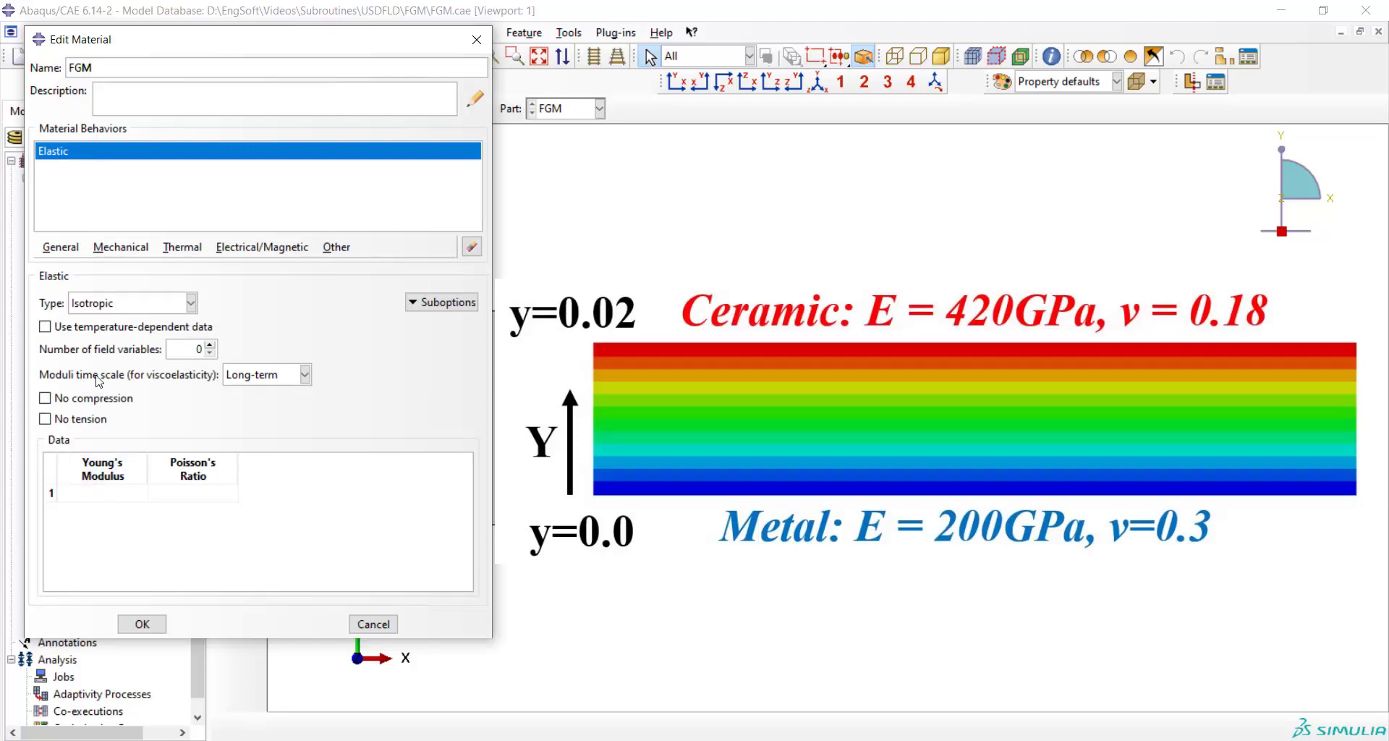
click(211, 345)
click(210, 344)
click(210, 353)
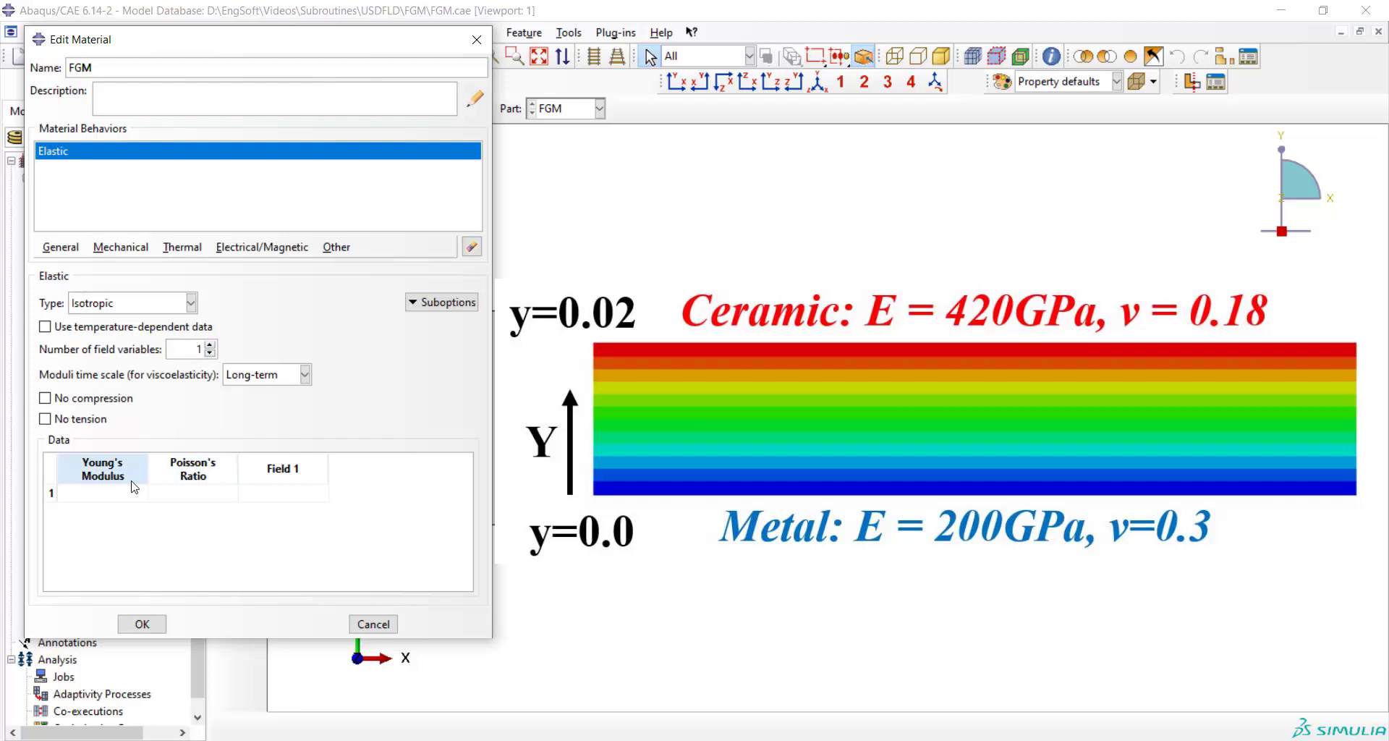
Step: Enter elastic rows 200e9/0.3 at field 0 and 420e9/0.18 at 0.02, and add a User Defined Field
click(109, 493)
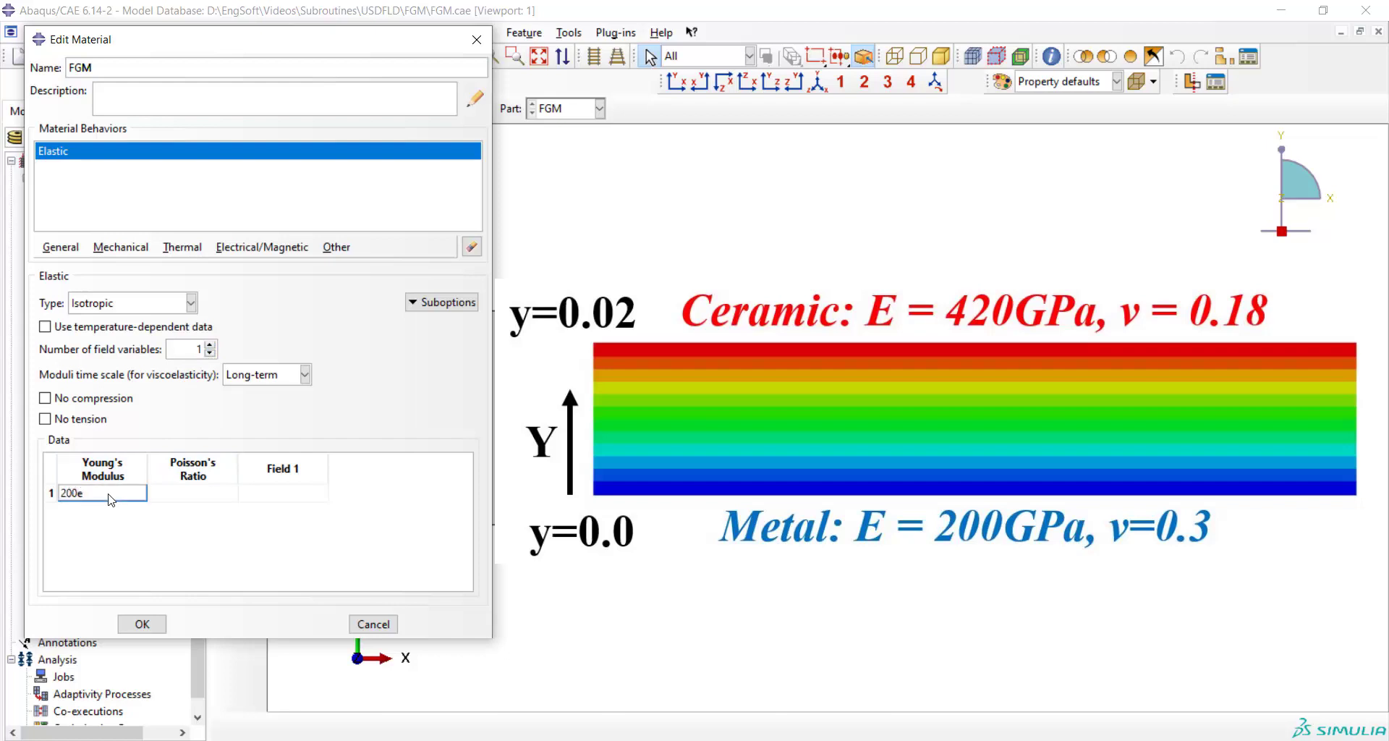
text(200e9)
click(189, 497)
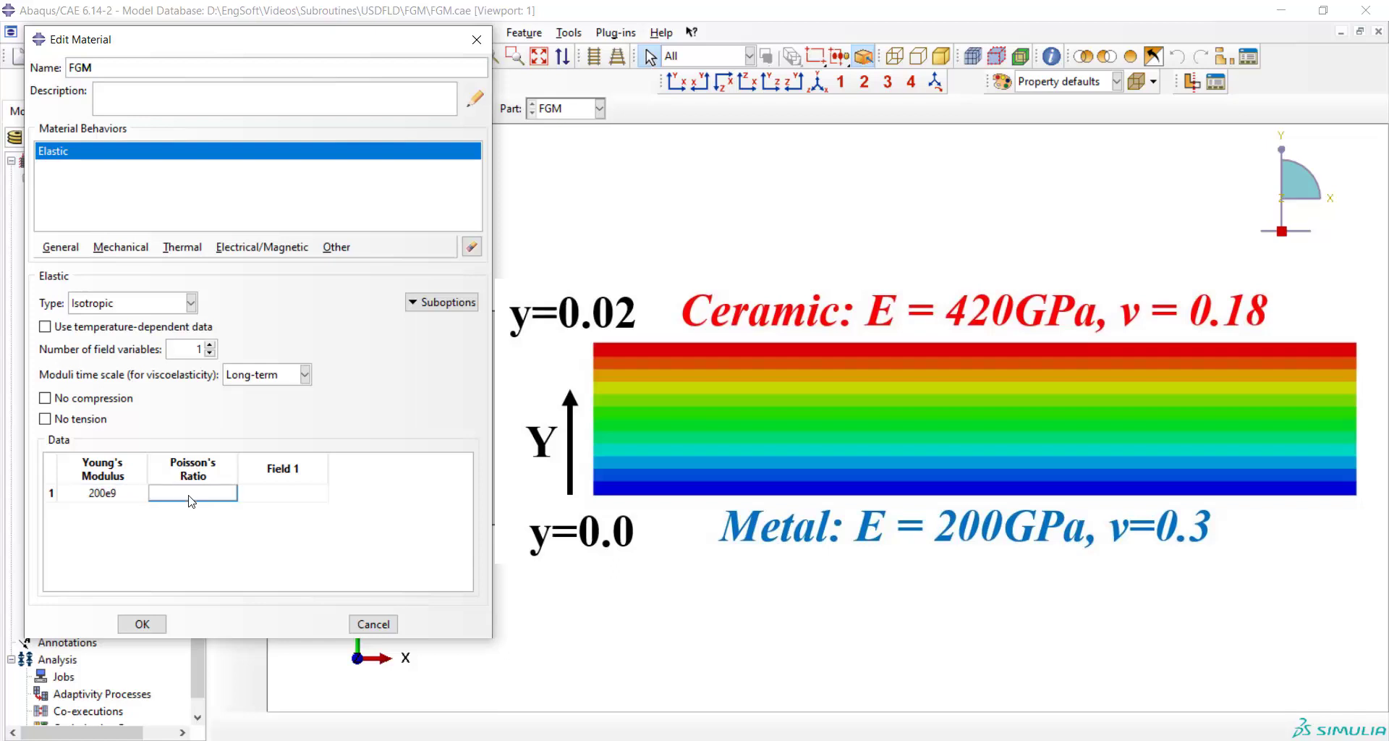
text(0.3)
click(300, 495)
key(Return)
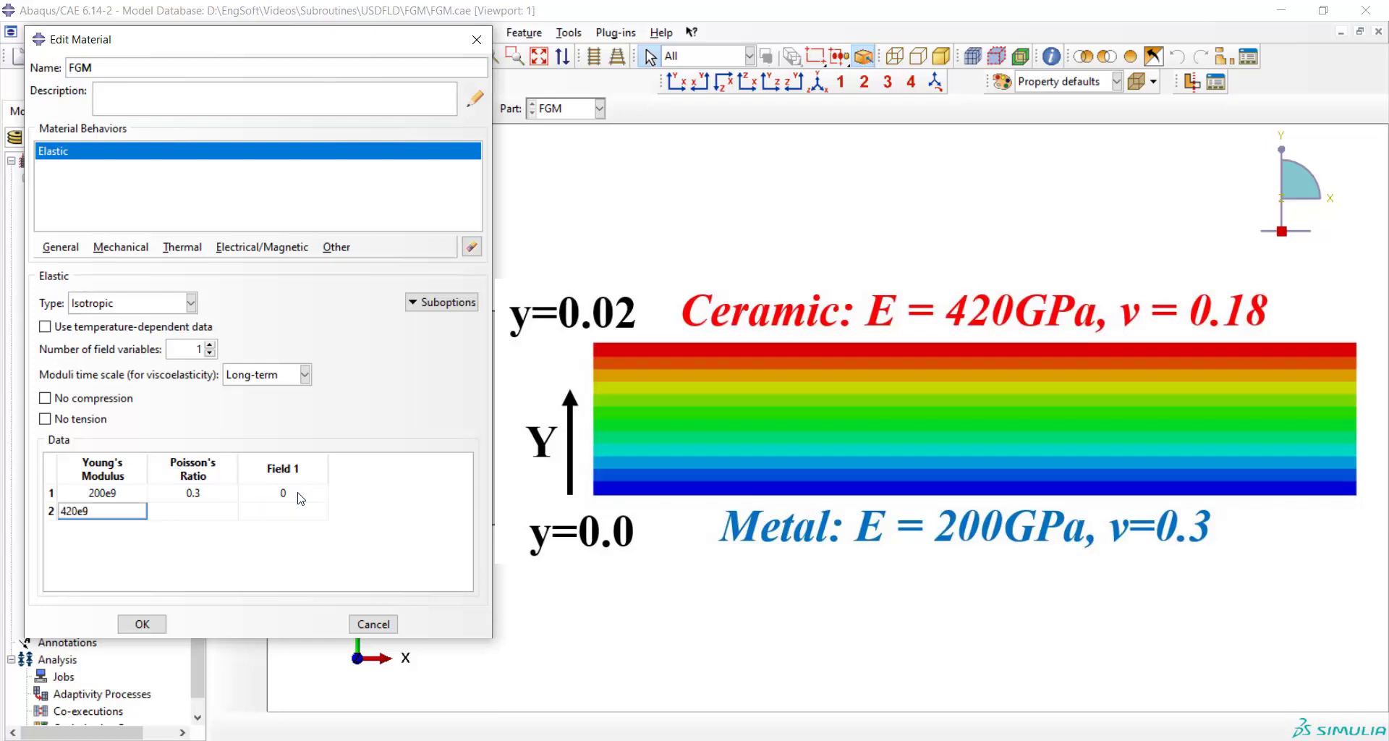
key(Tab)
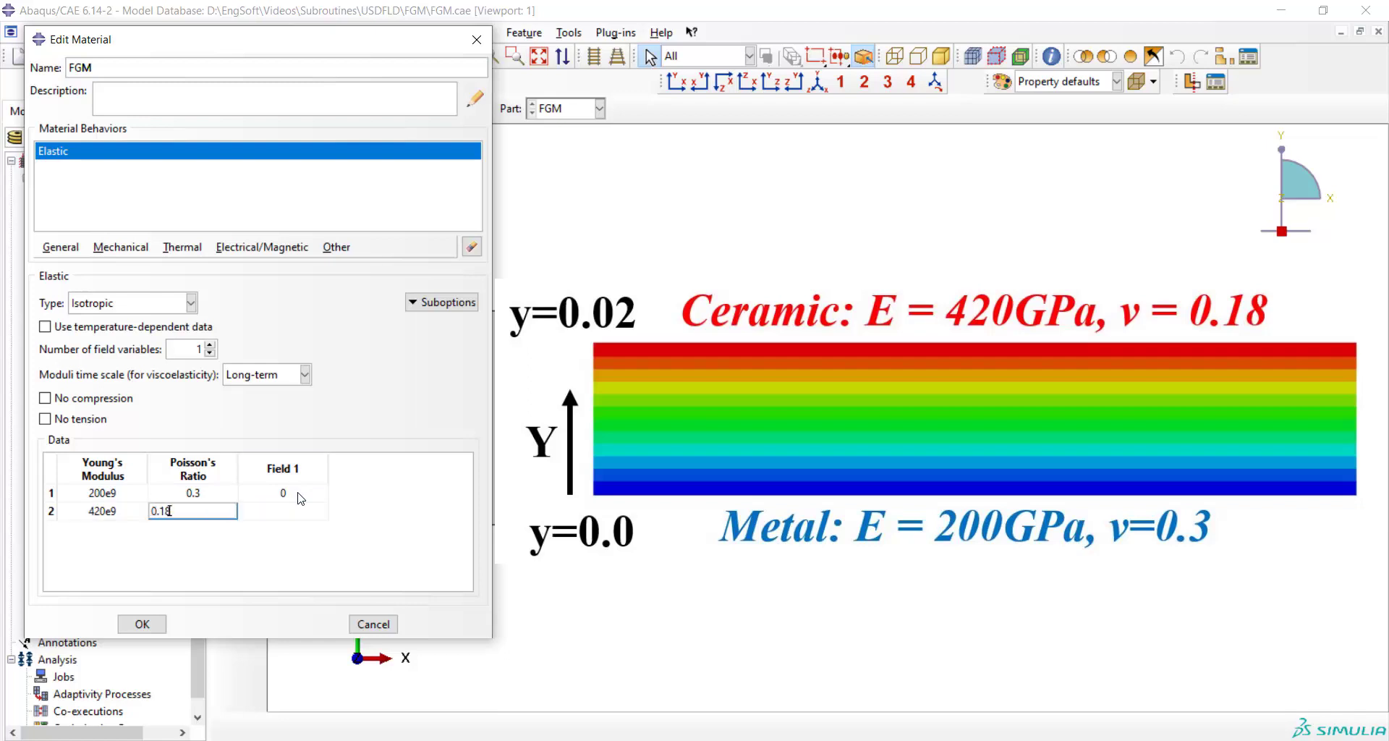
click(302, 517)
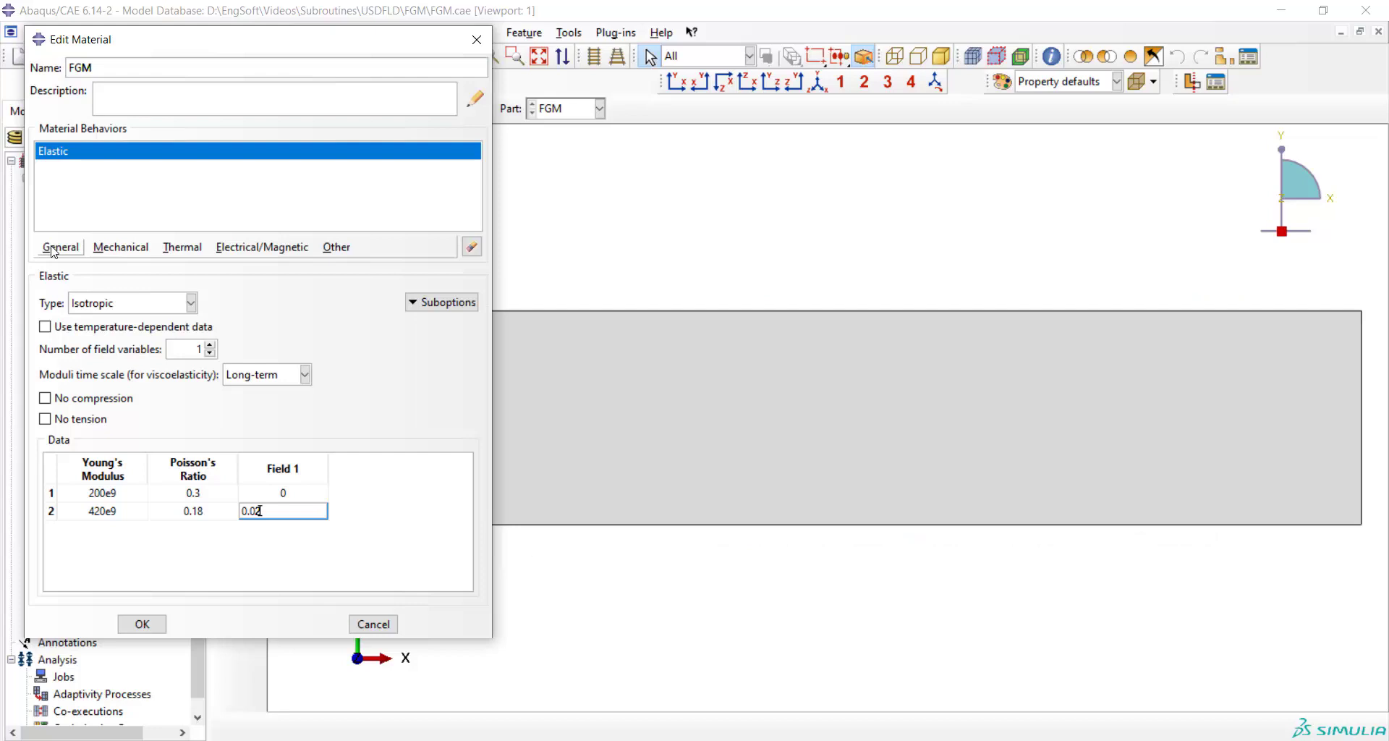
click(55, 249)
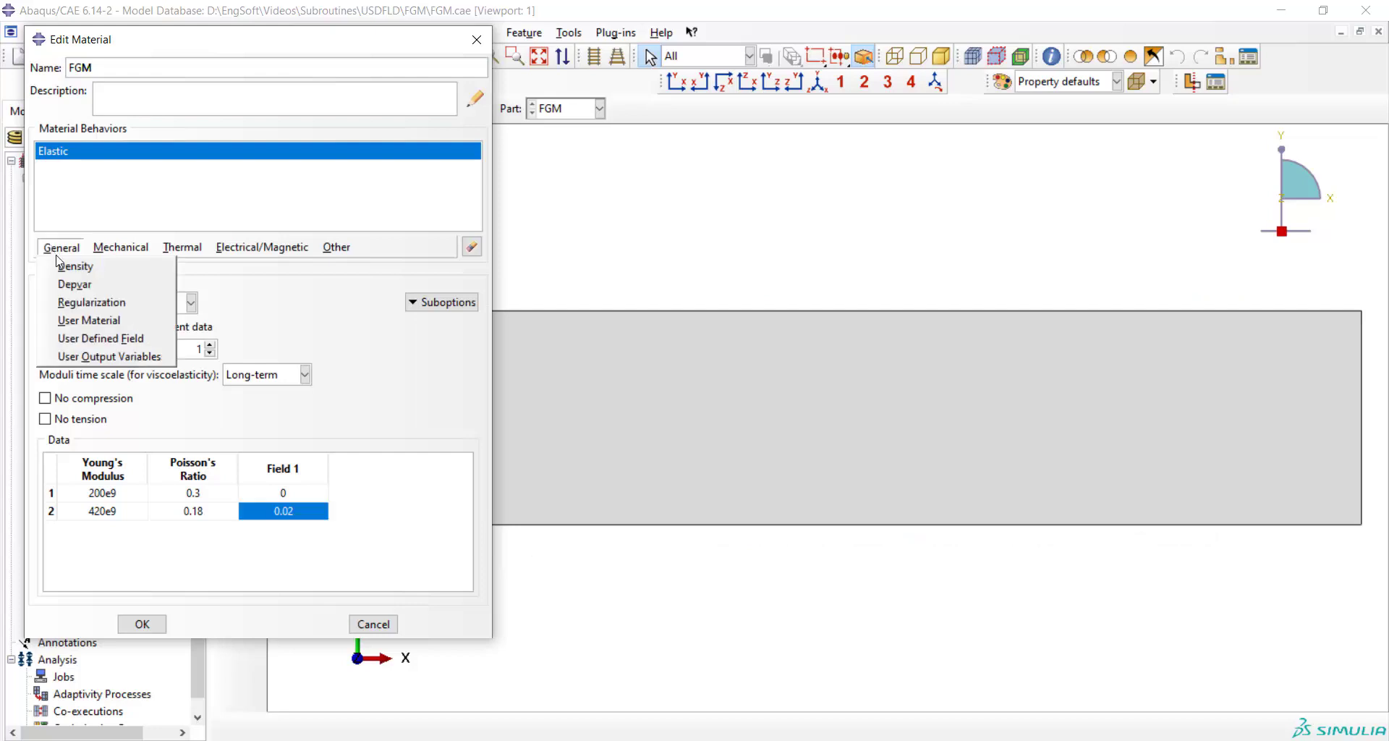
click(110, 338)
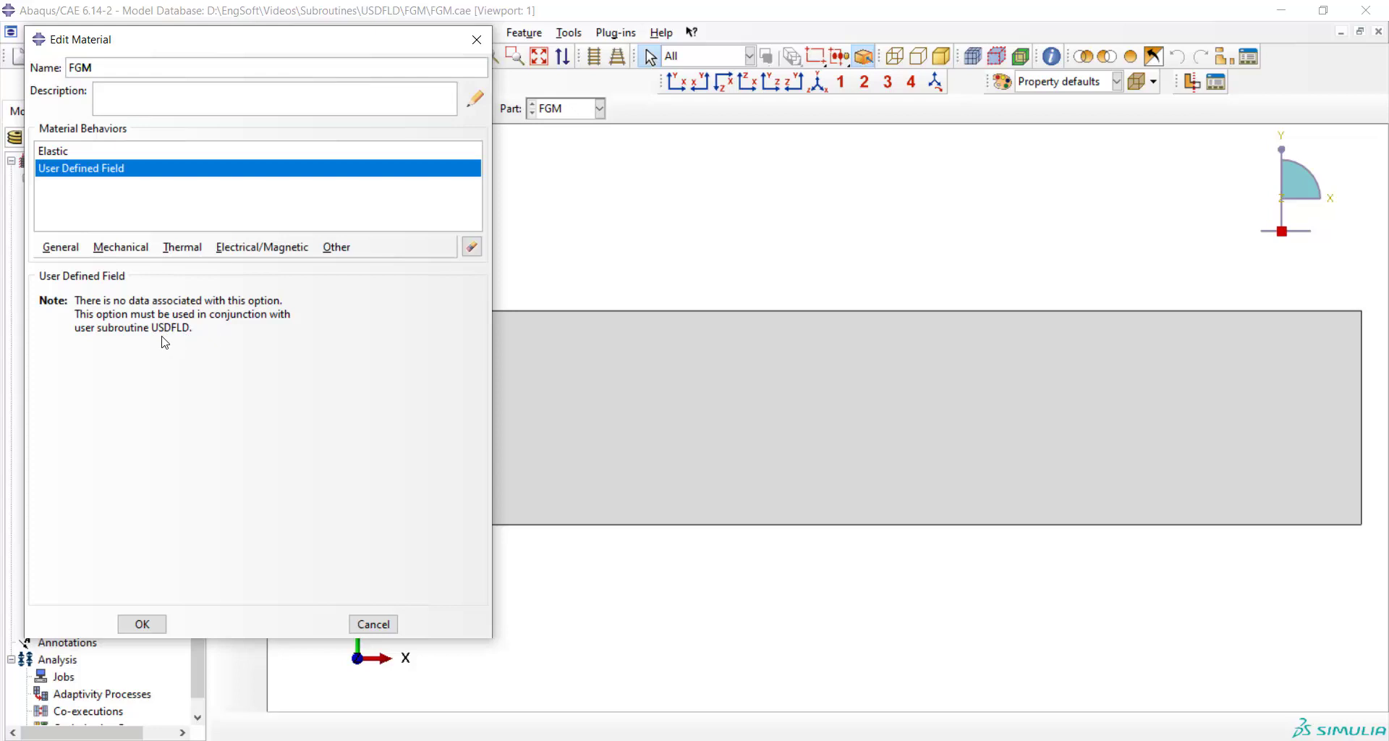
Step: Save the FGM material and assign a solid homogeneous FGM section, Section-1, to the plate
click(142, 623)
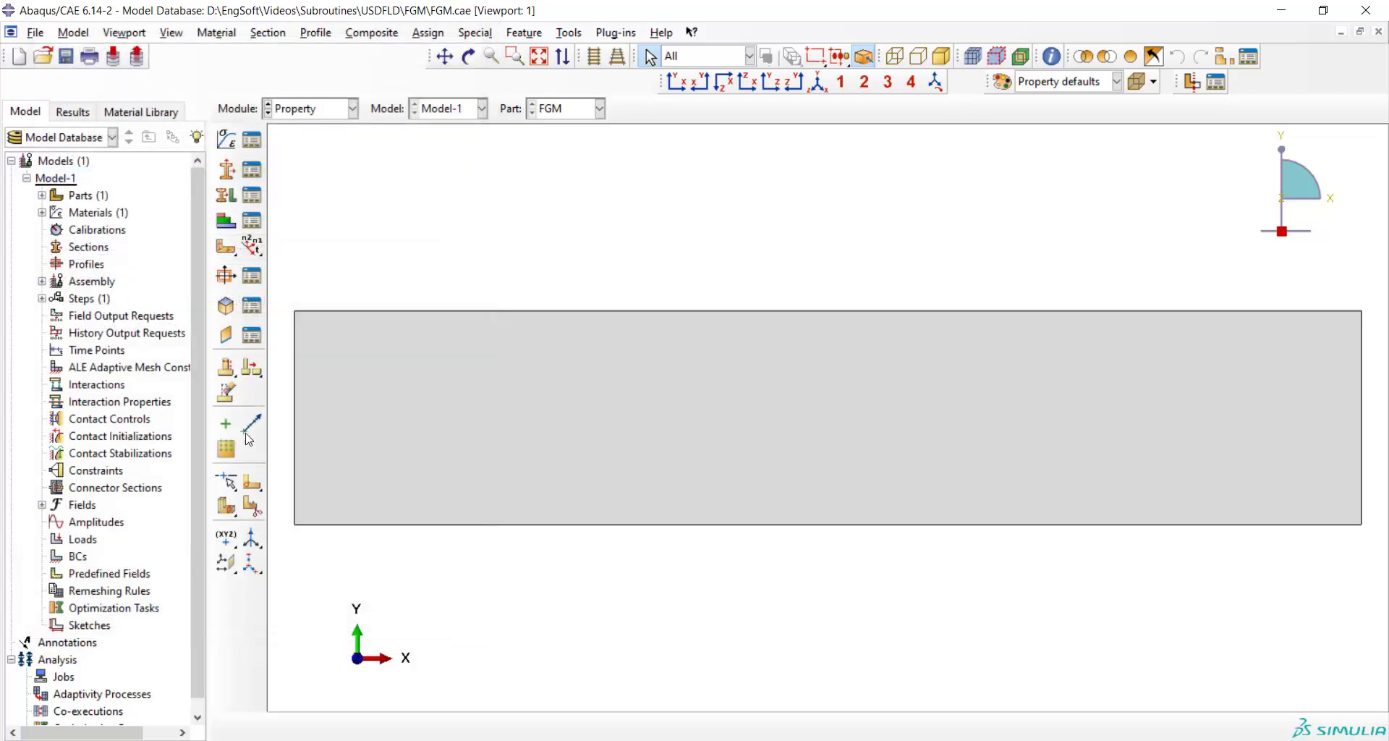
click(226, 169)
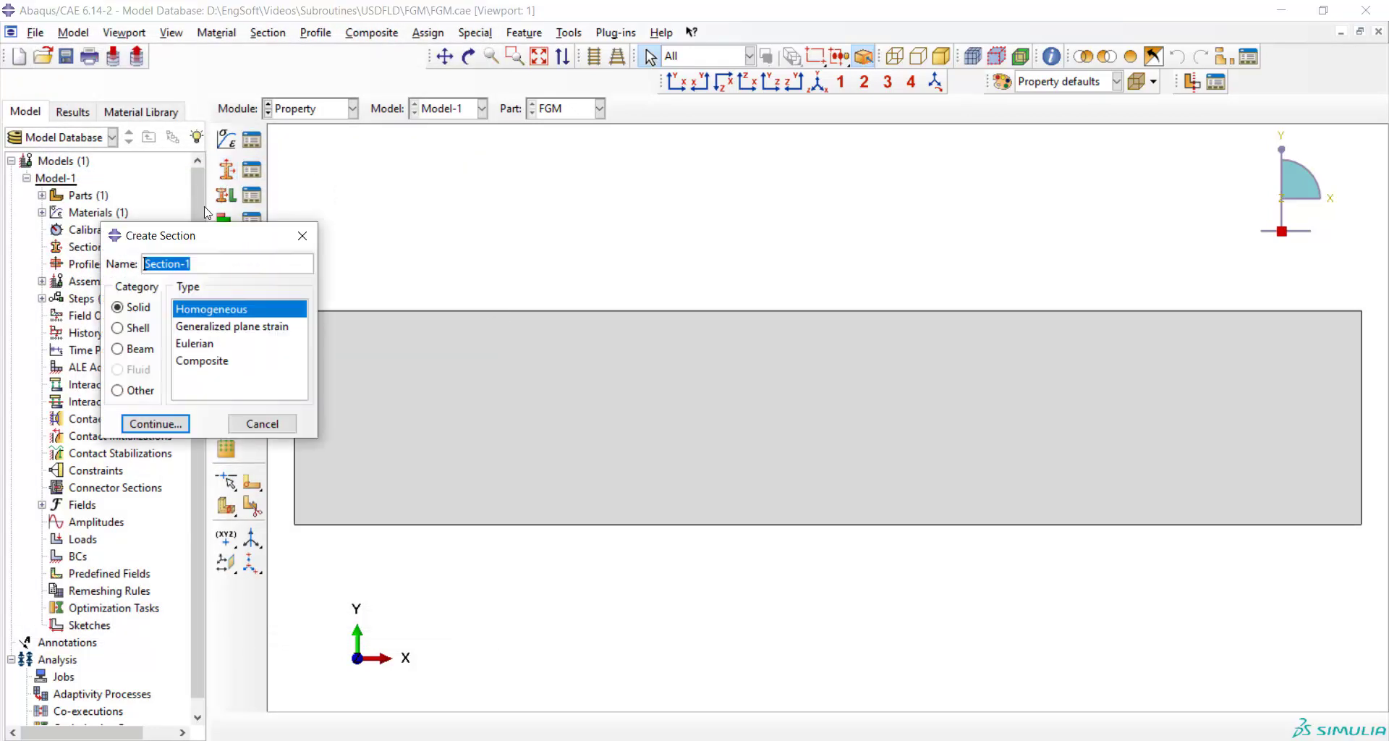
click(150, 425)
click(68, 336)
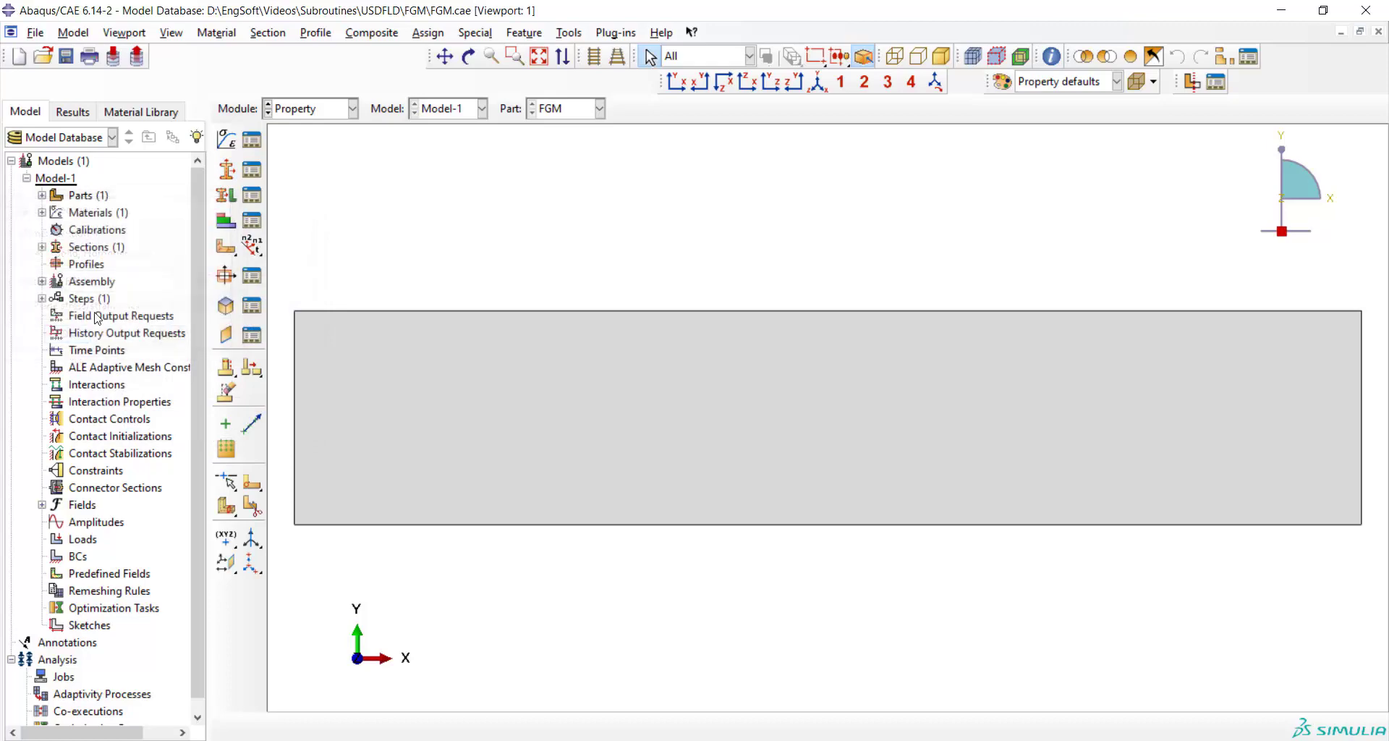
click(227, 197)
click(302, 451)
middle_click(301, 451)
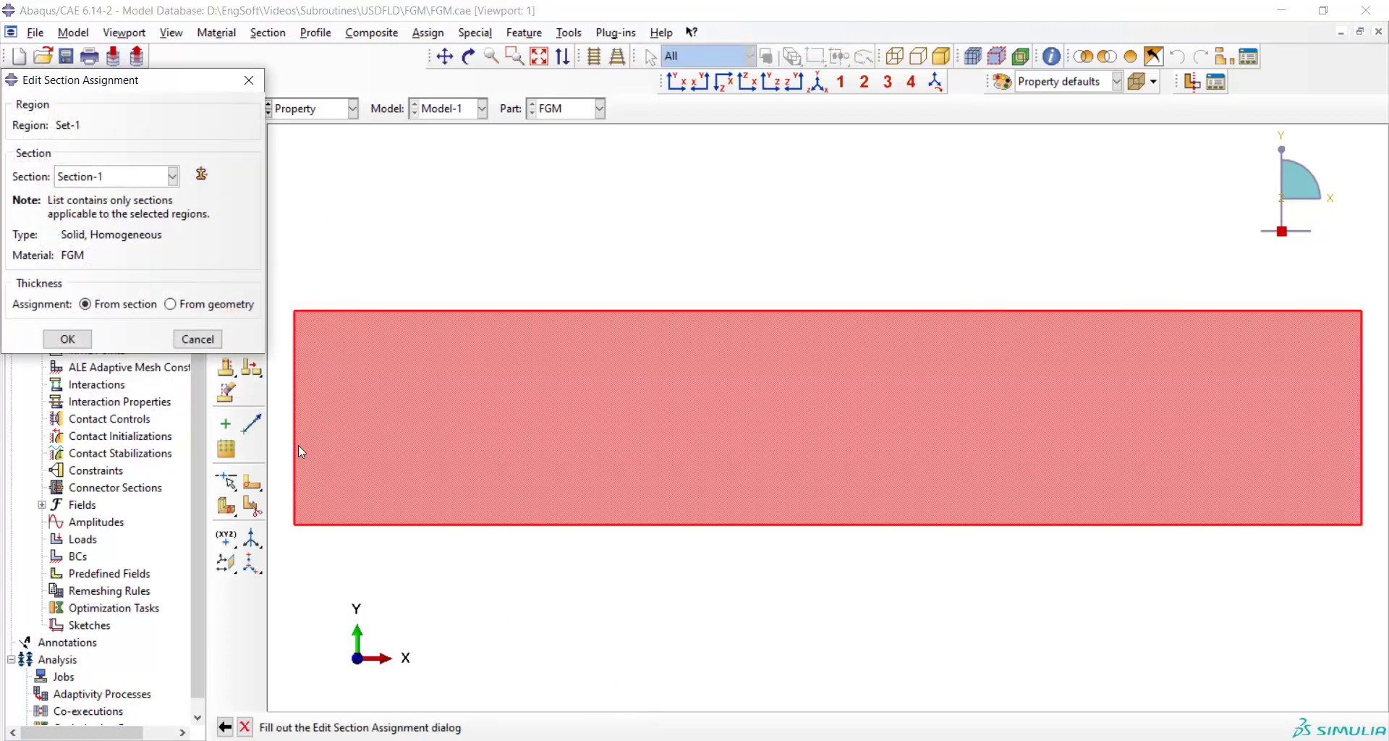
click(68, 339)
Step: In the Assembly module, add an independent instance of part FGM
click(312, 114)
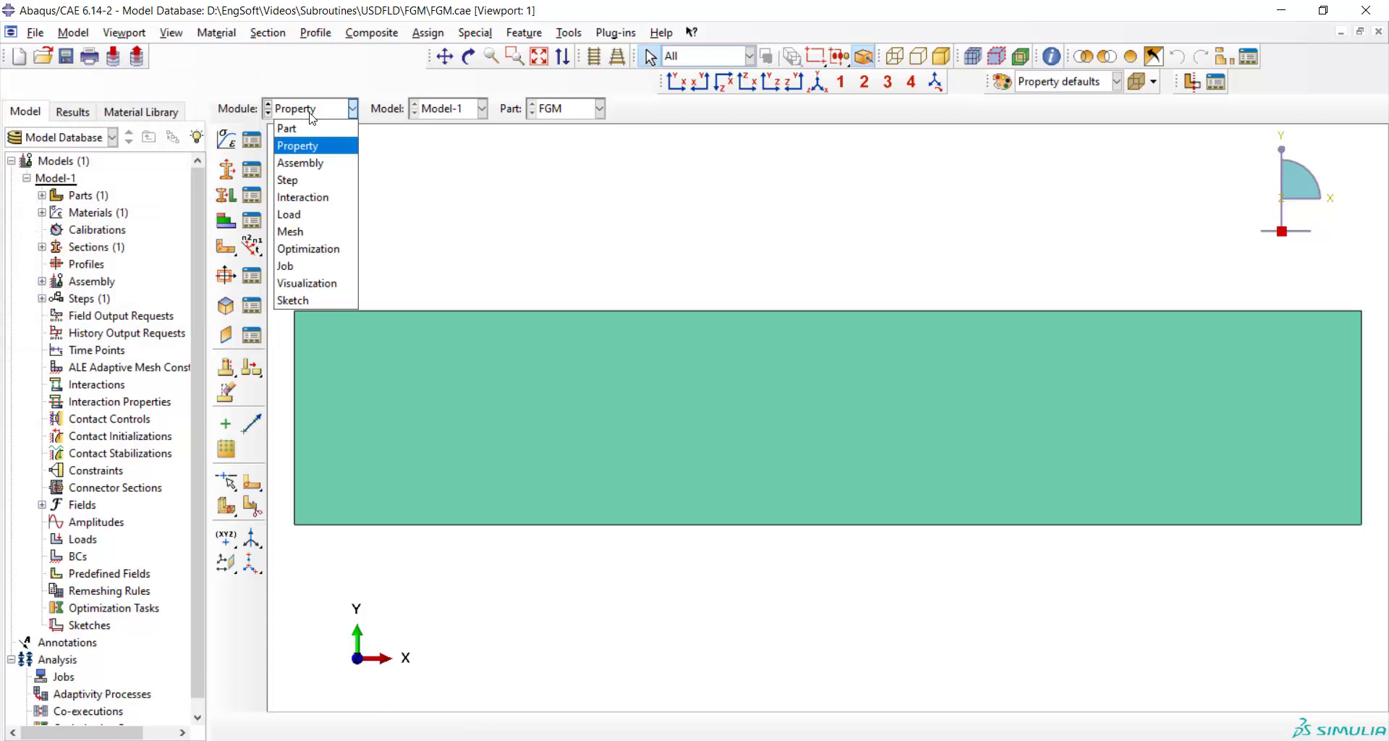
click(300, 162)
click(226, 139)
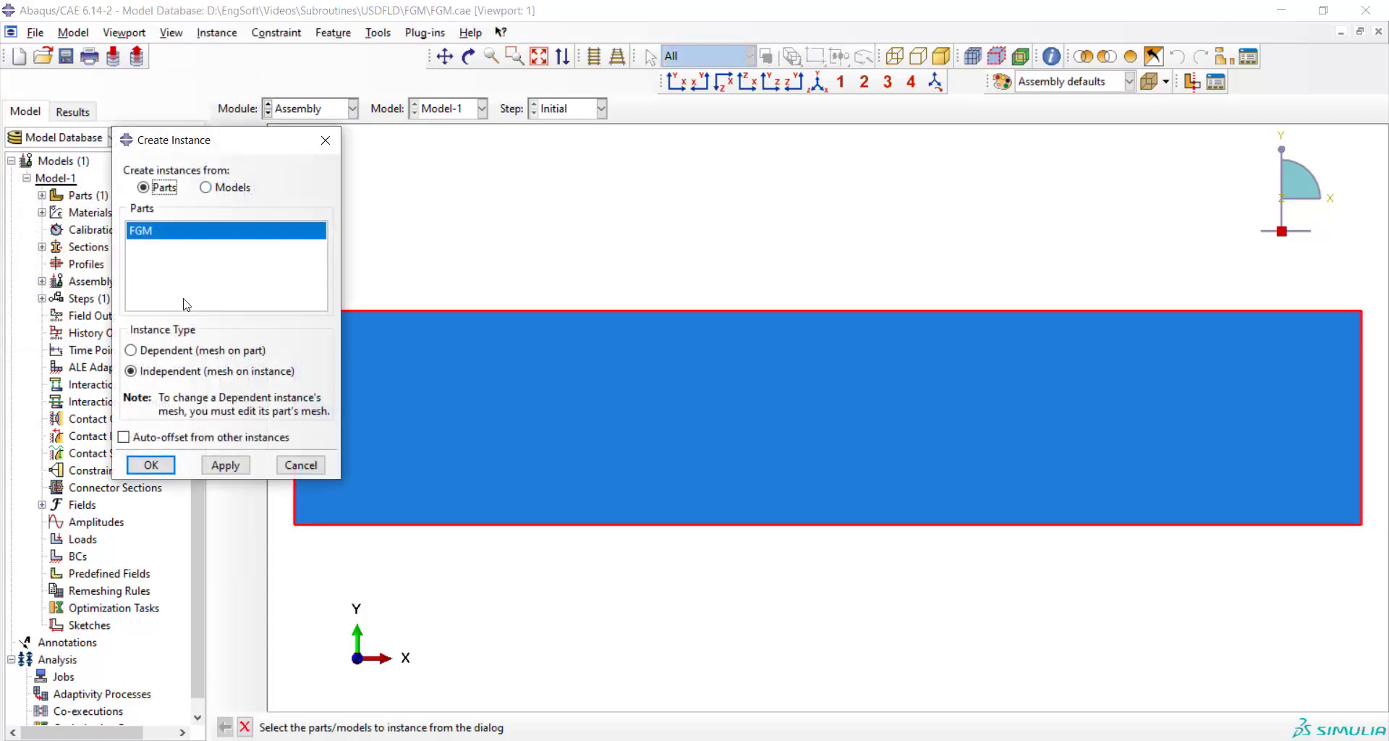
click(151, 464)
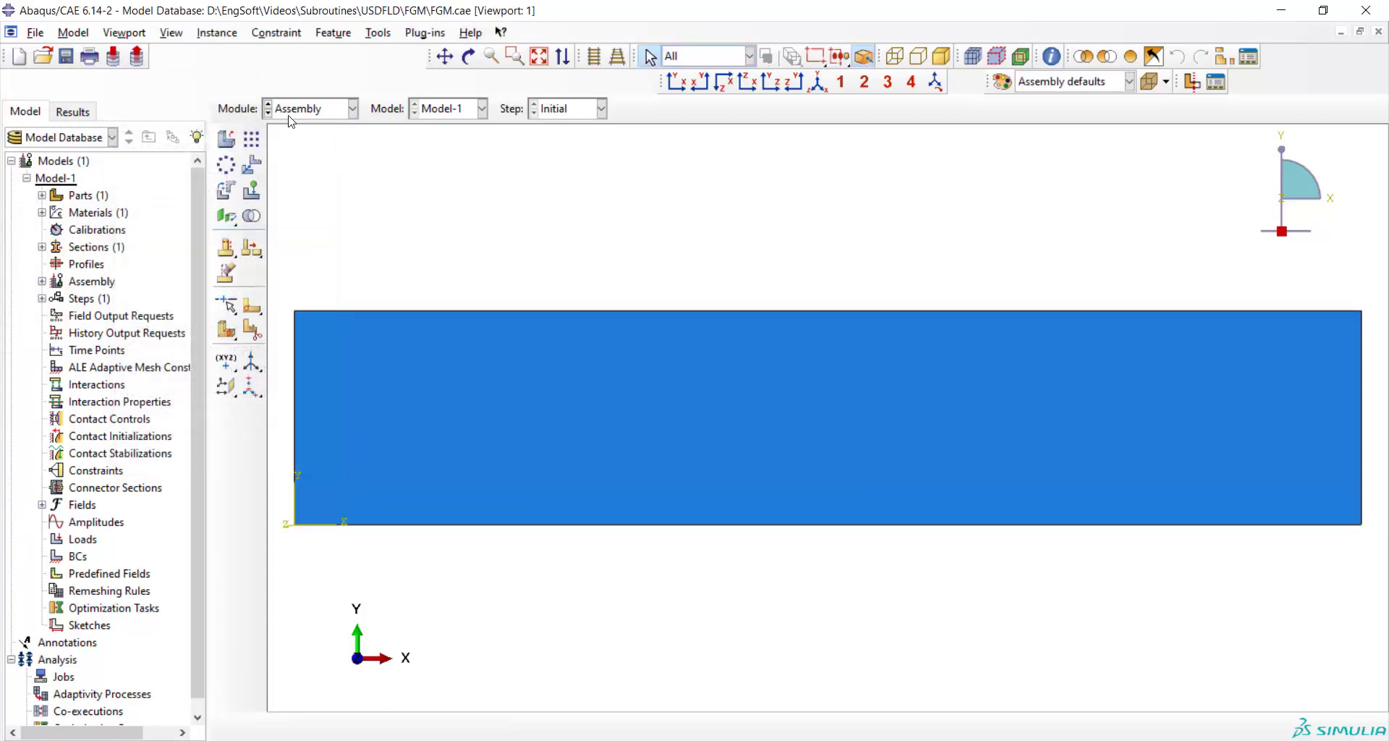
click(289, 108)
Step: Create Static, General step FGM with an initial increment of 1
click(292, 171)
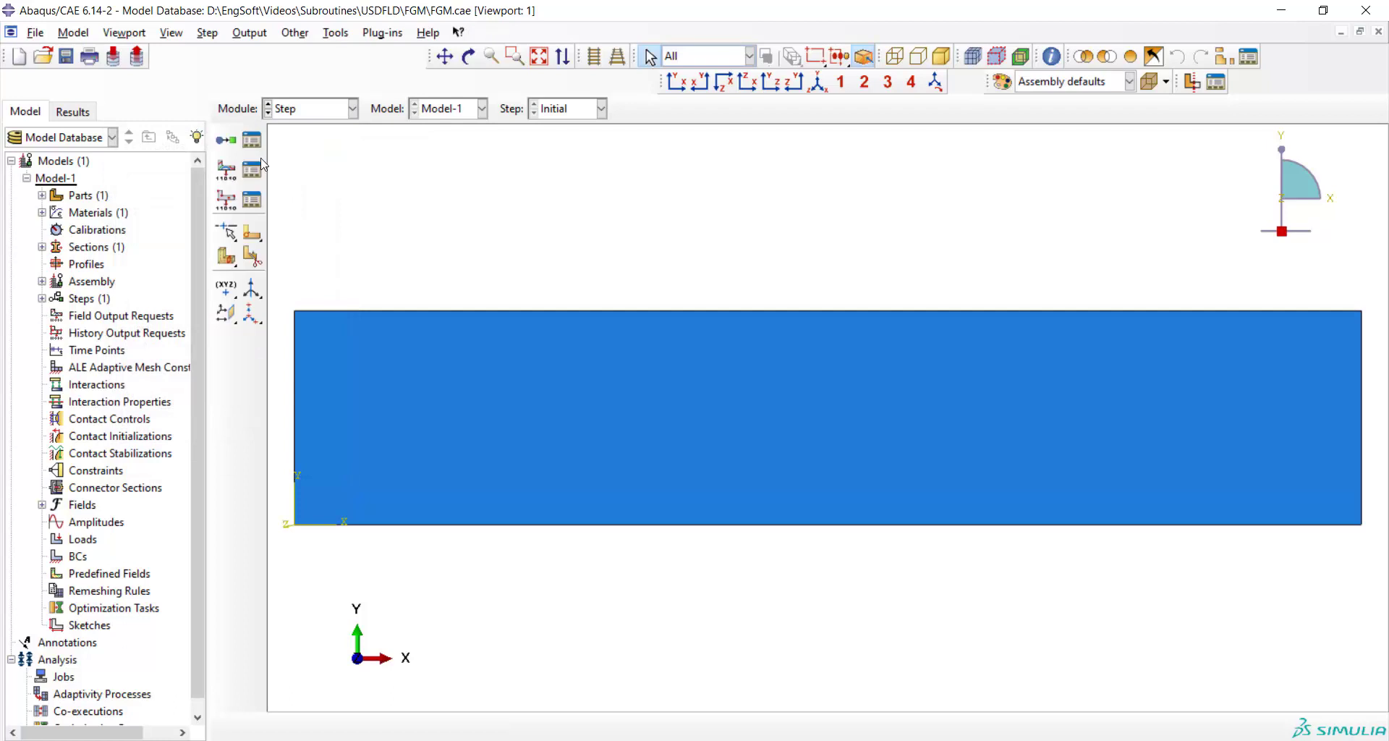
click(227, 141)
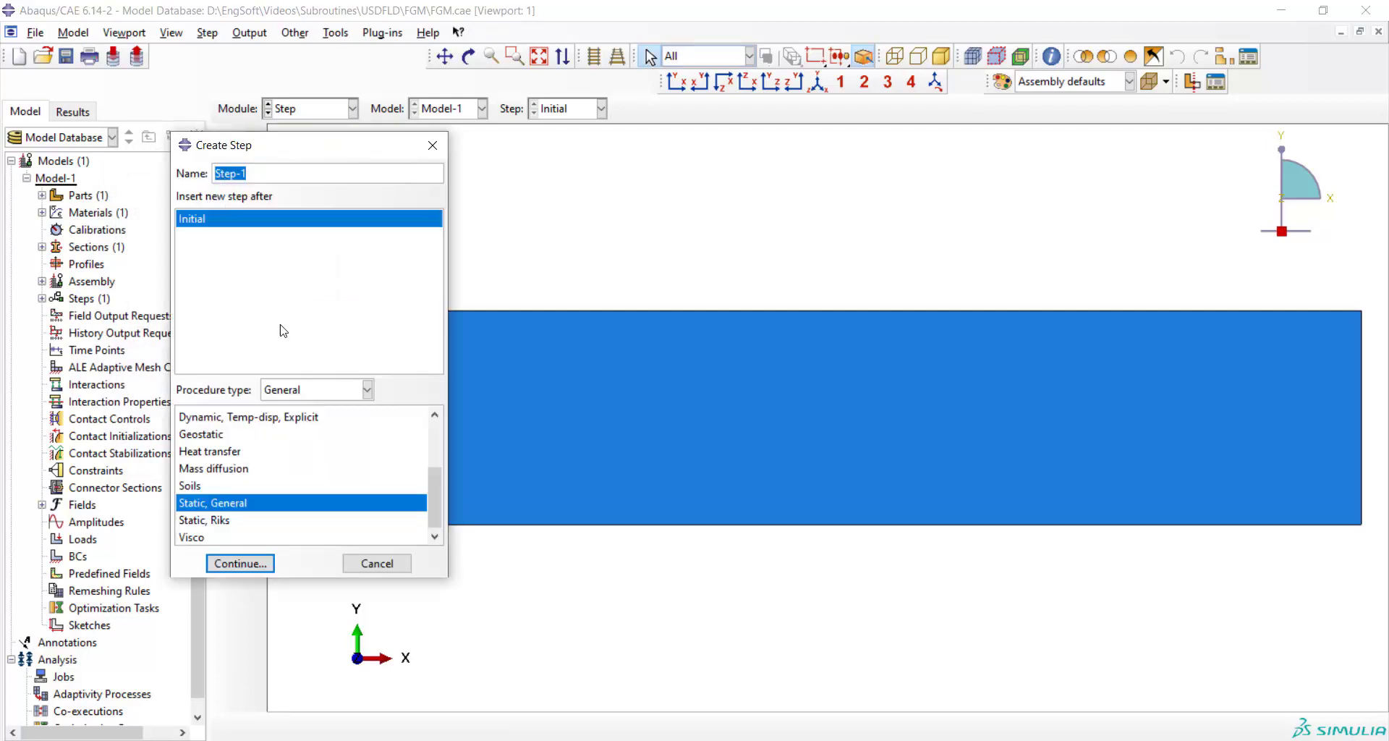
text(FGM)
click(246, 563)
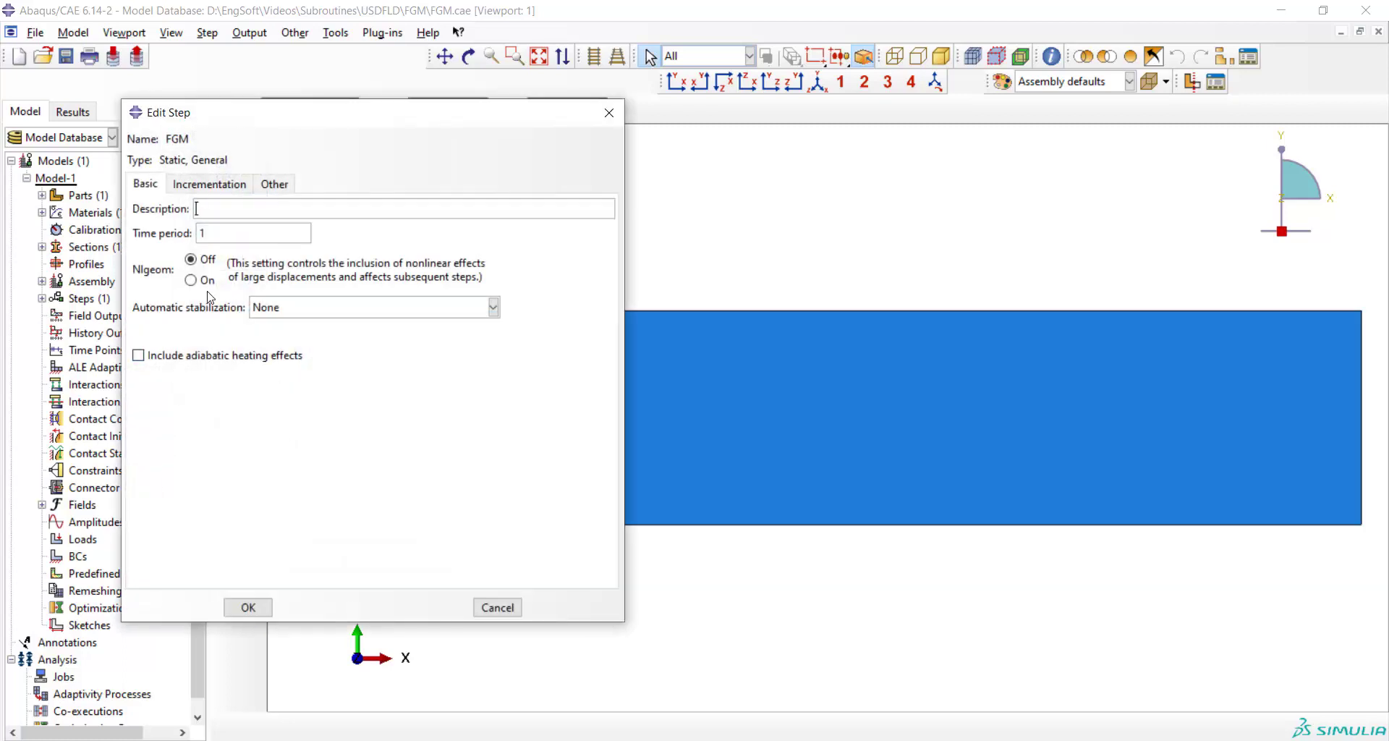
click(197, 184)
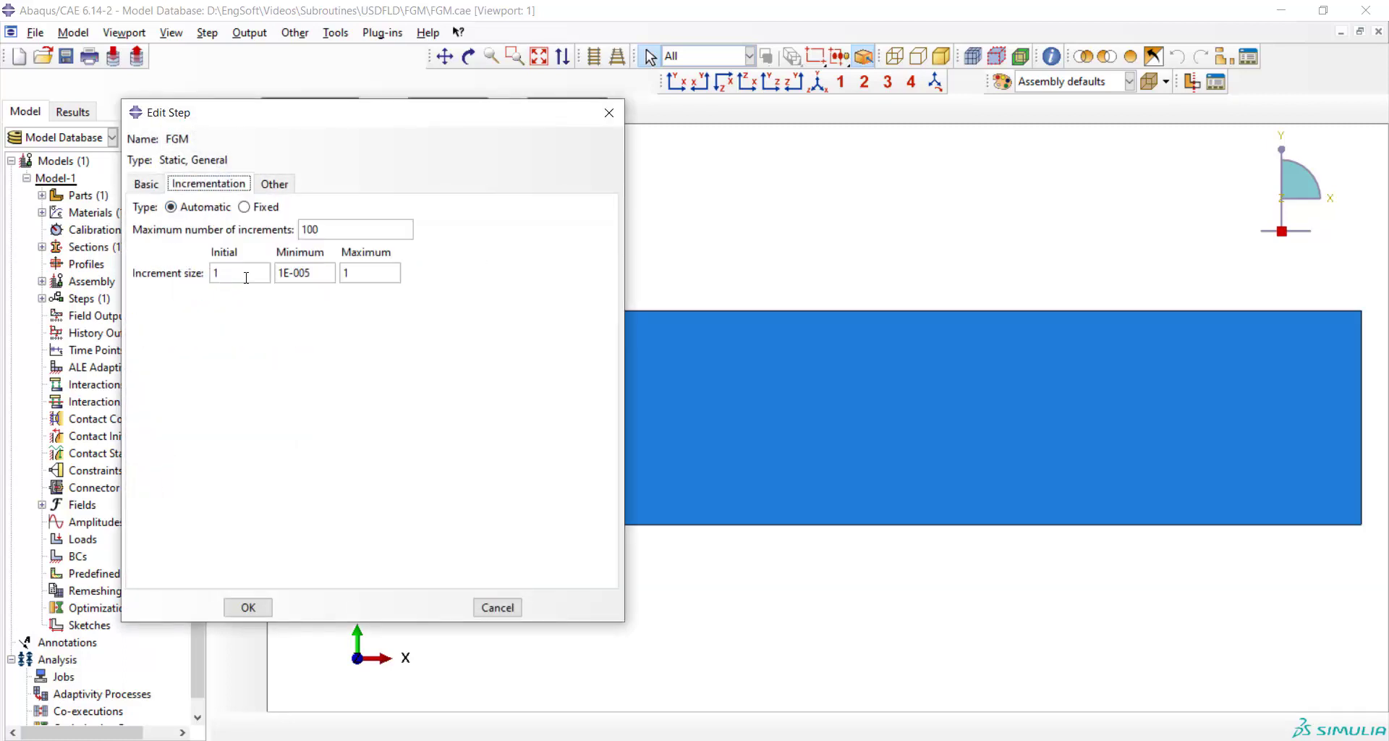
drag(221, 274, 201, 276)
click(247, 606)
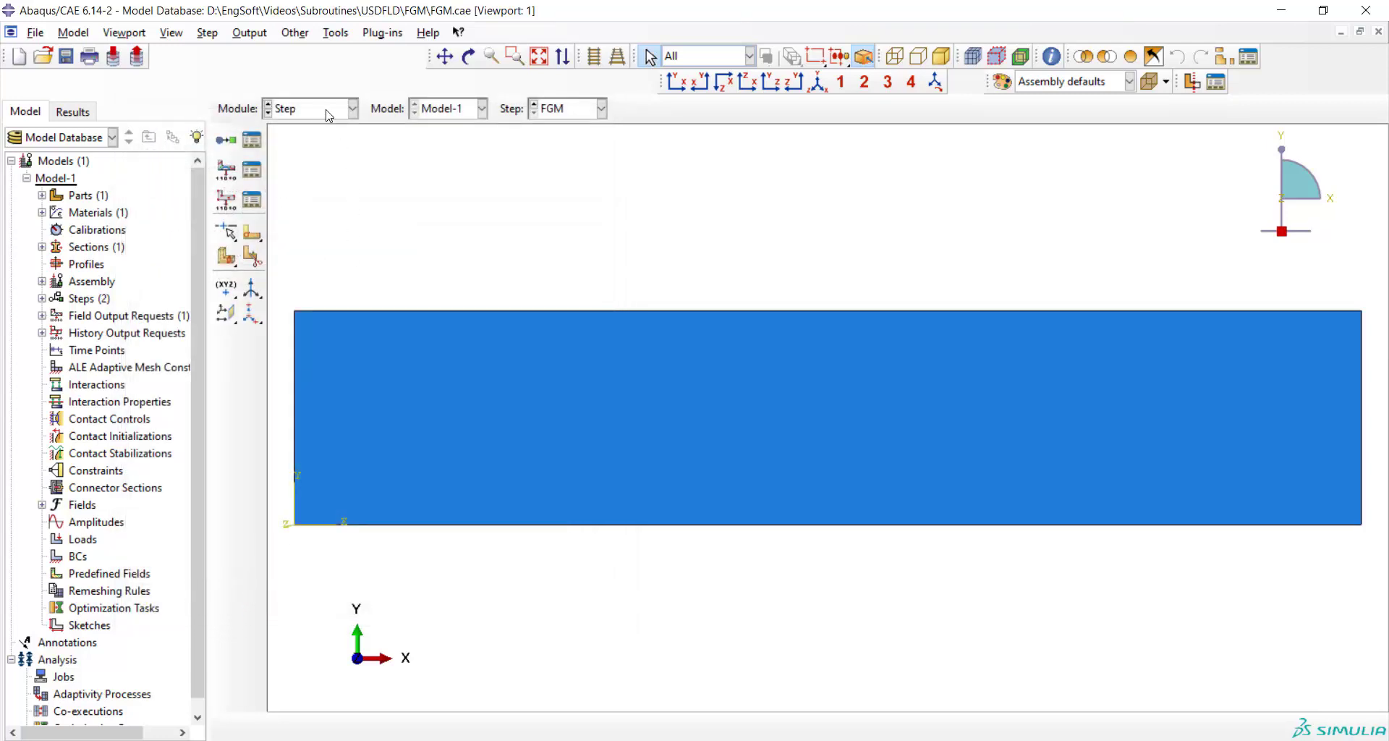
Step: Add FV field variables to the F-Output-1 field output request
click(244, 36)
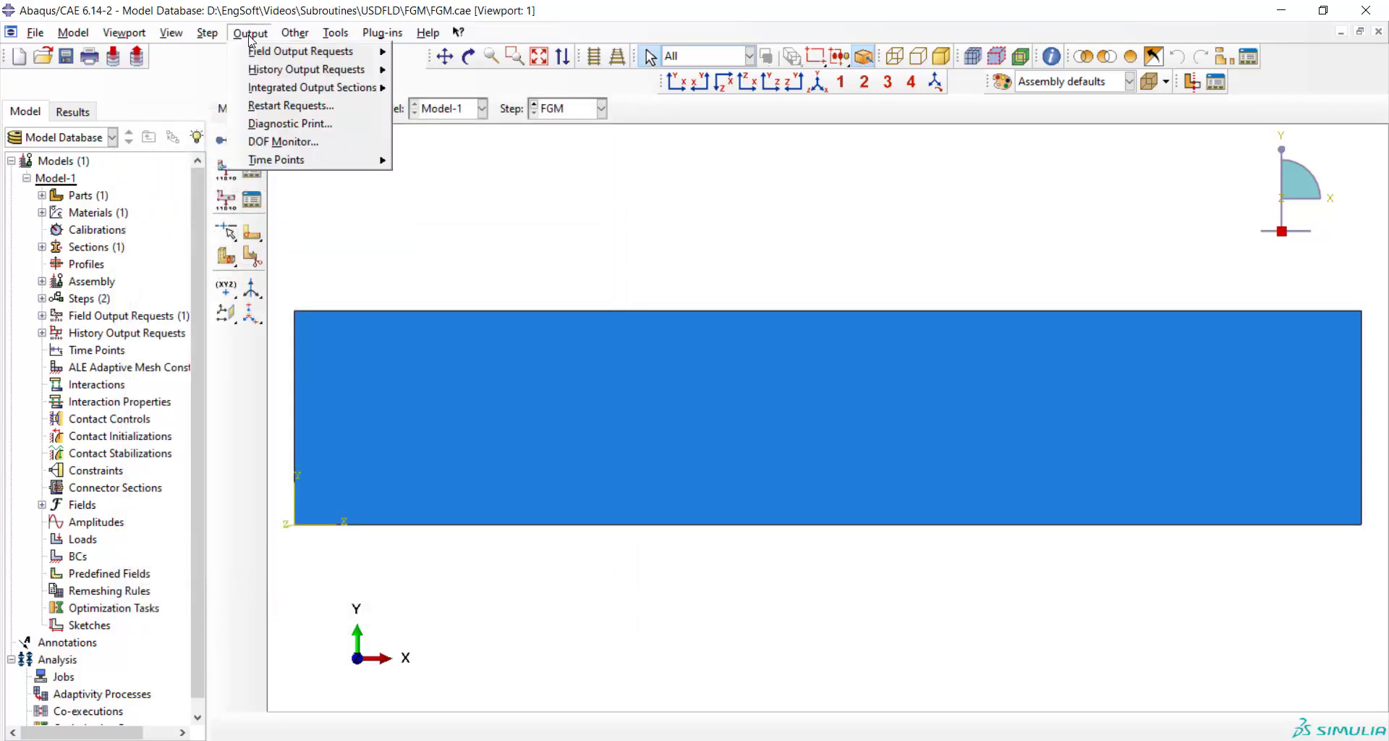
mouse_move(340, 51)
click(419, 57)
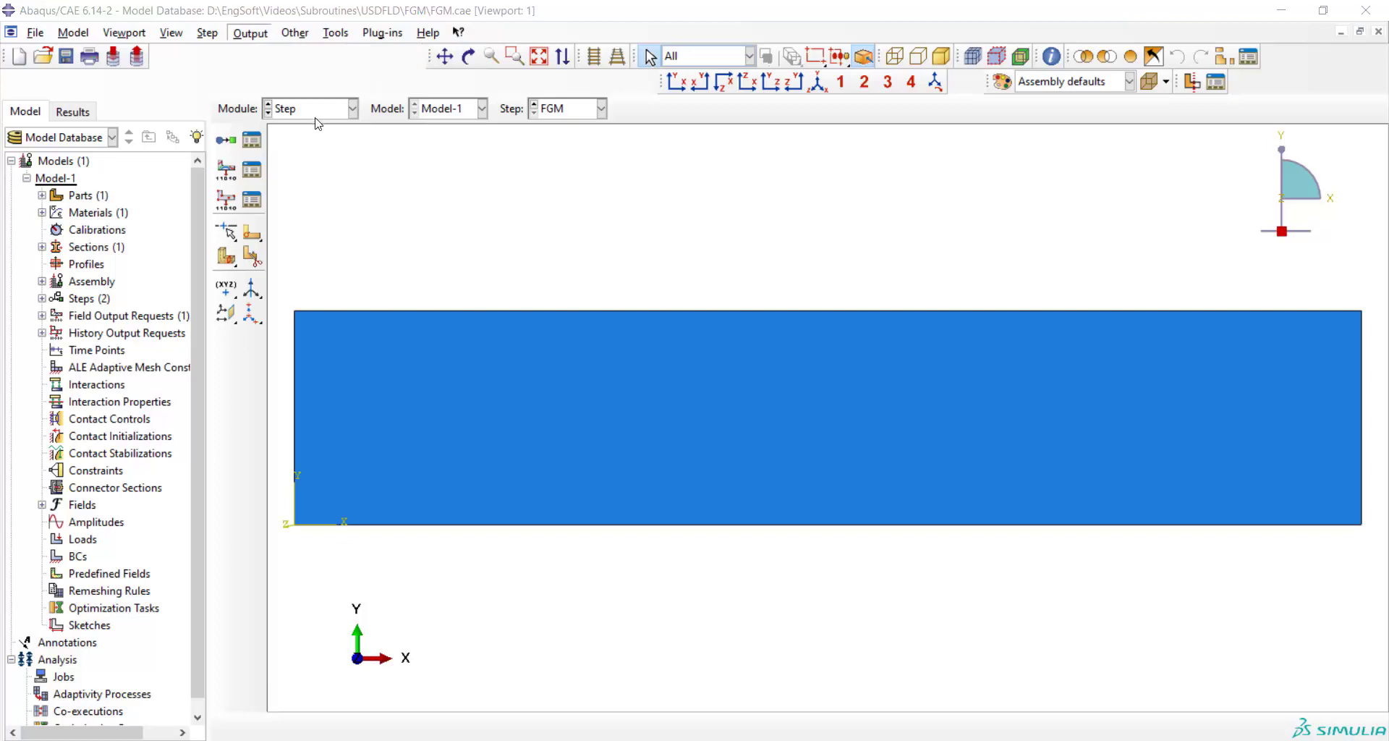
click(410, 125)
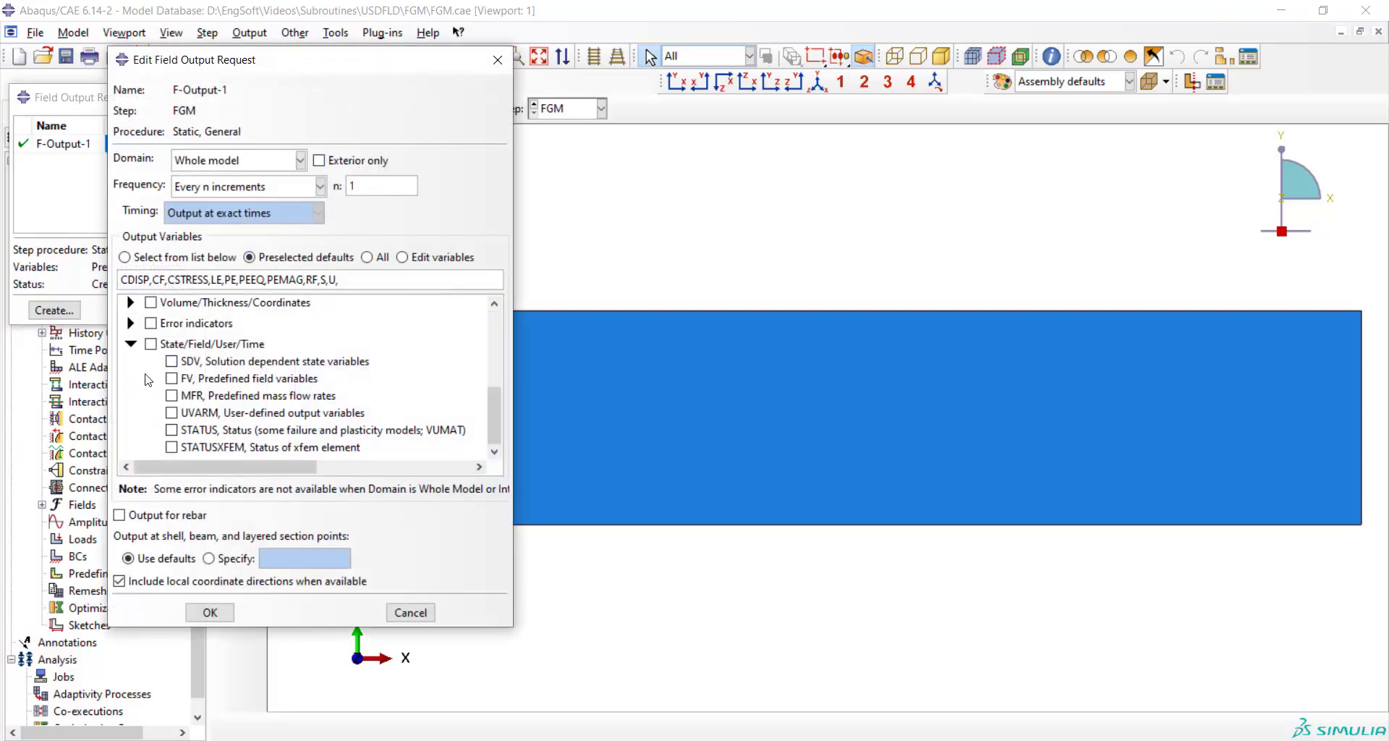
click(171, 378)
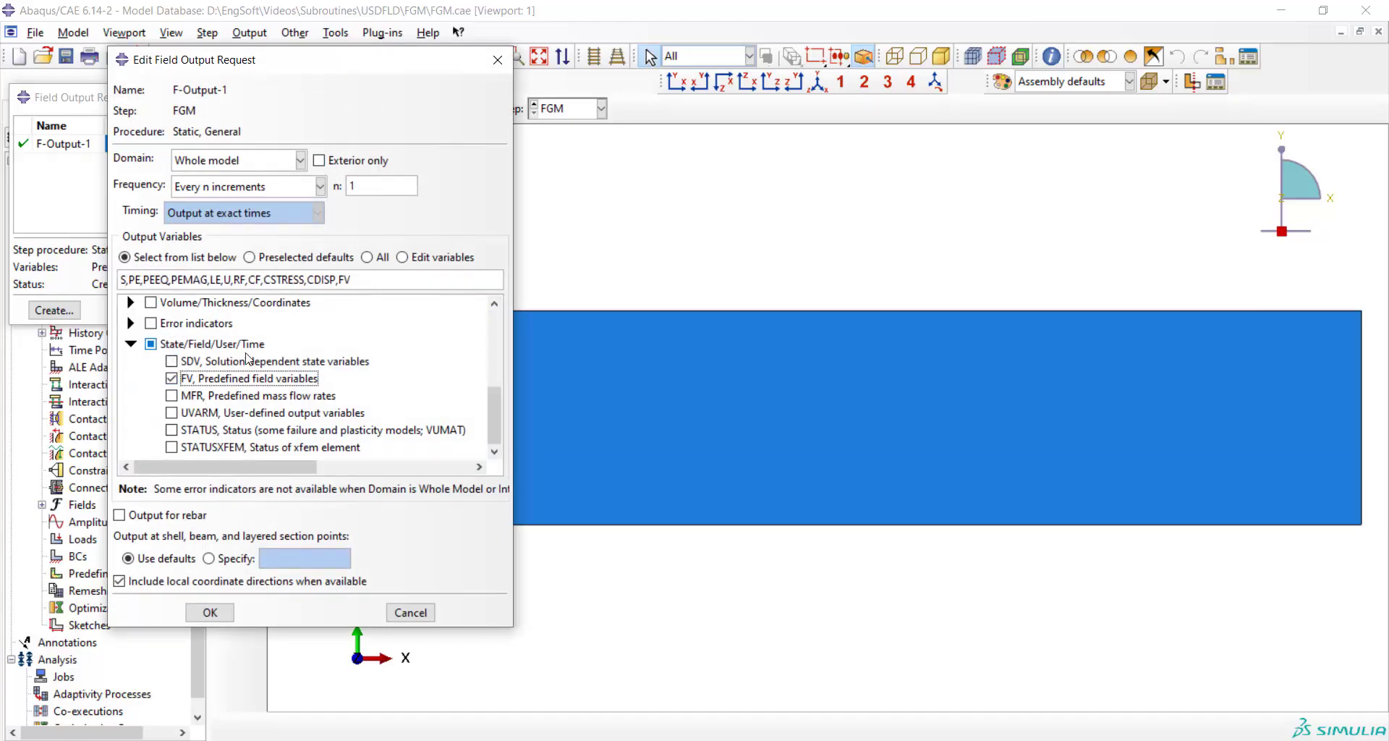
click(210, 613)
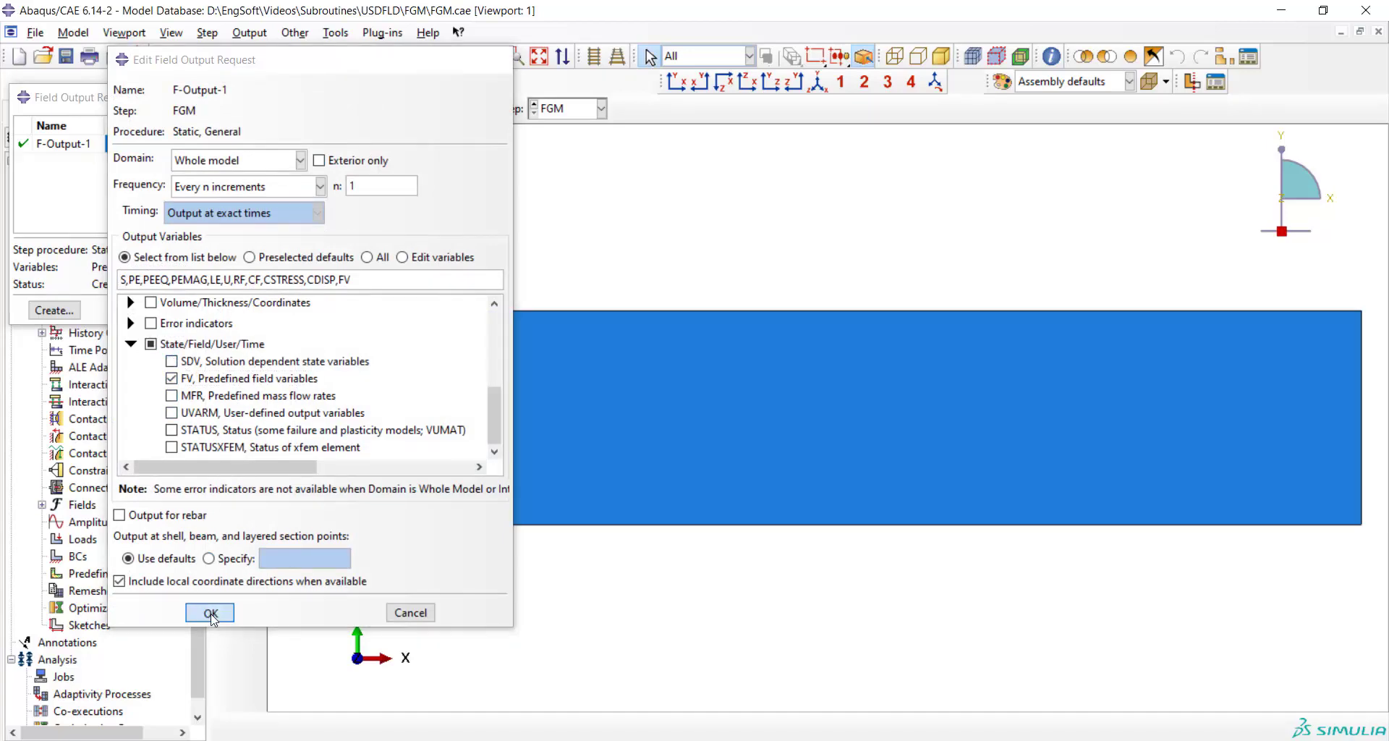
click(402, 310)
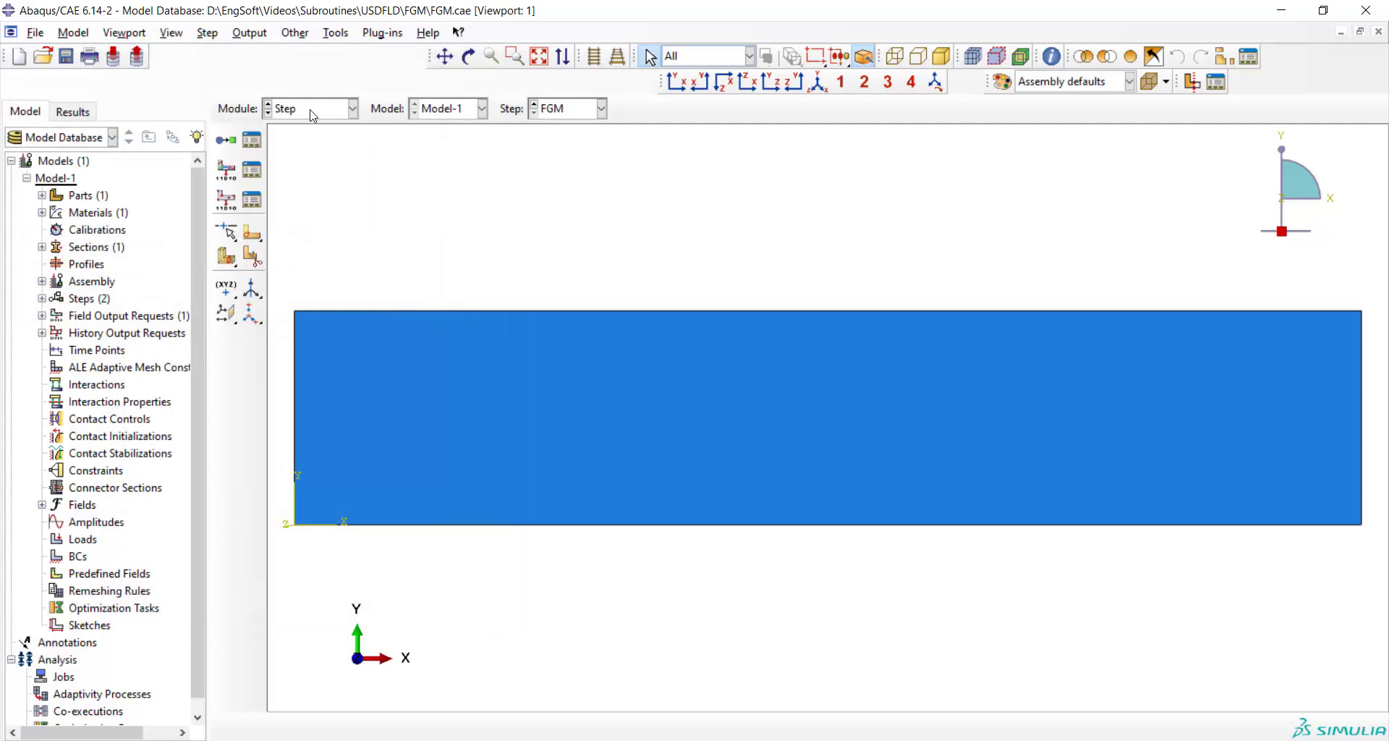
click(311, 110)
Step: In the Load module, start FixPoint, a Symmetry/Antisymmetry/Encastre condition on the lower-left corner vertex
click(296, 214)
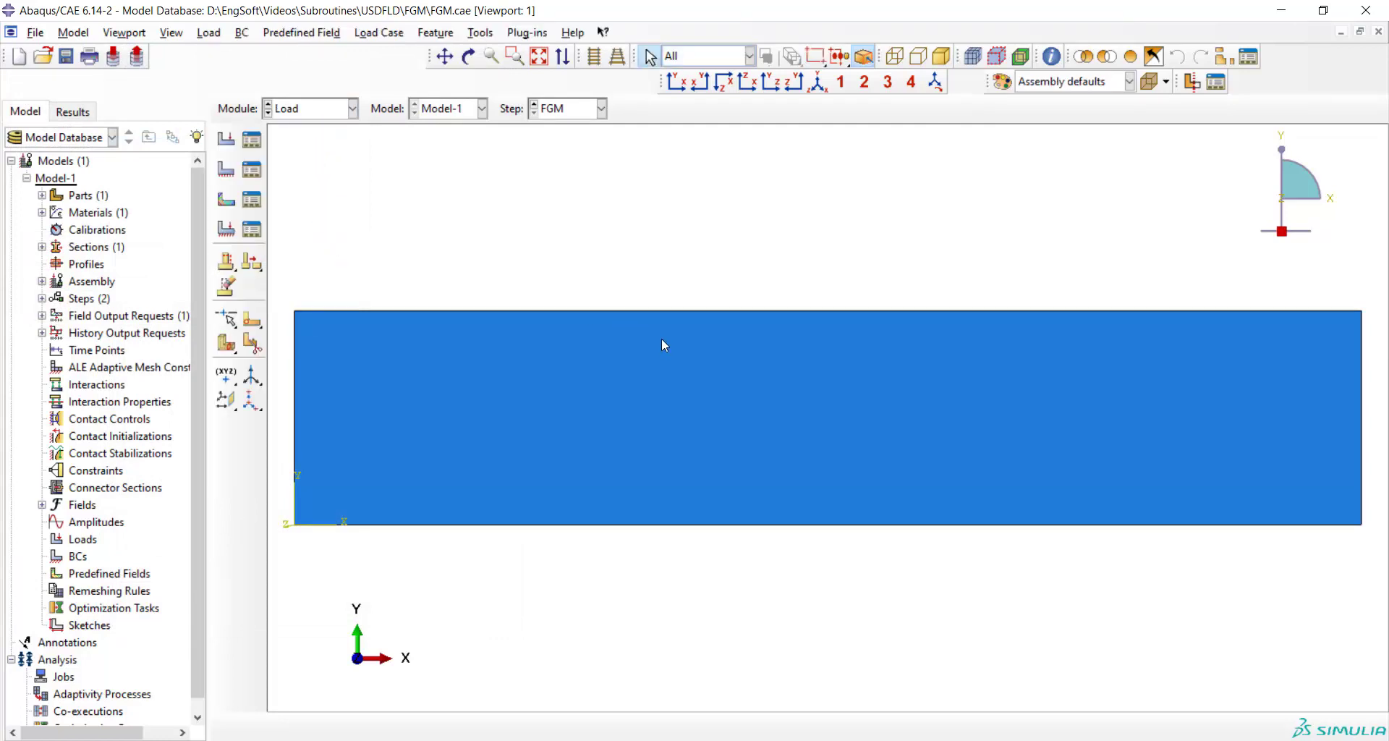
click(226, 169)
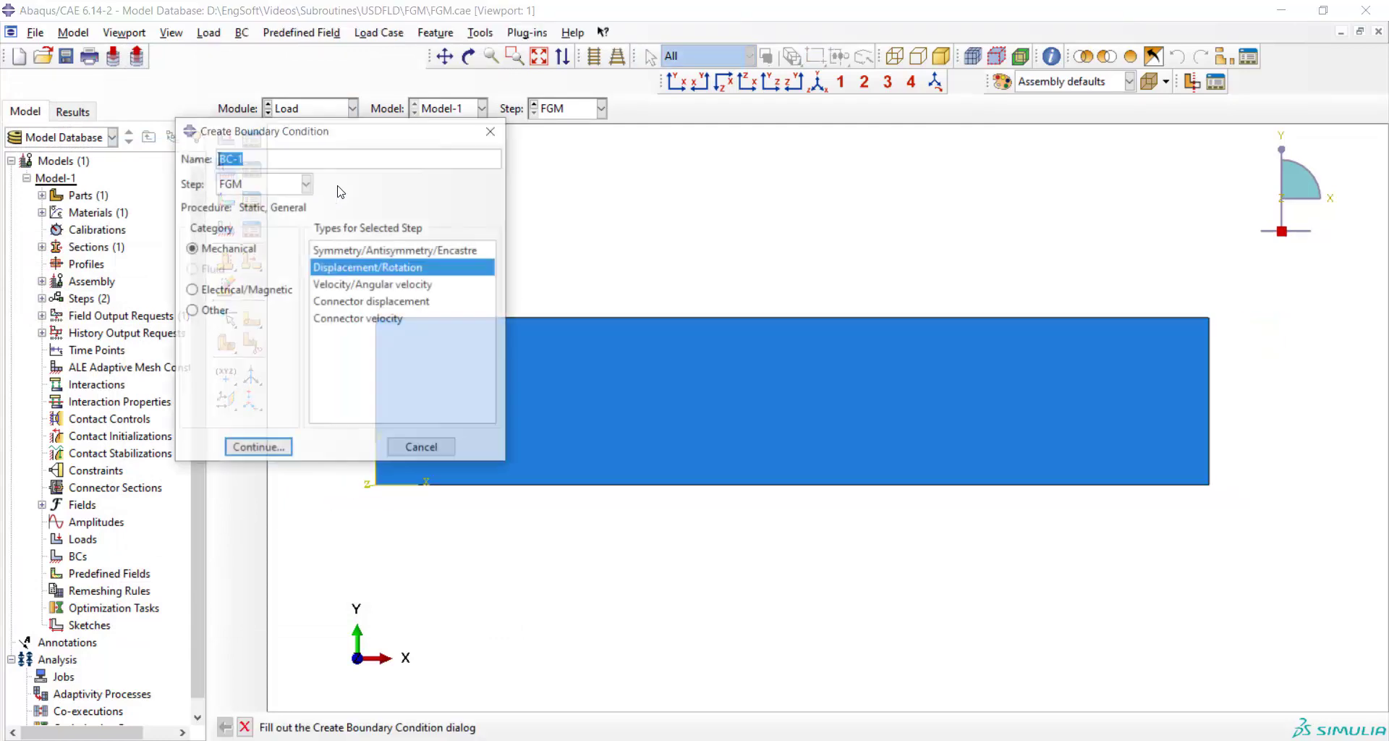
text(FixPoint)
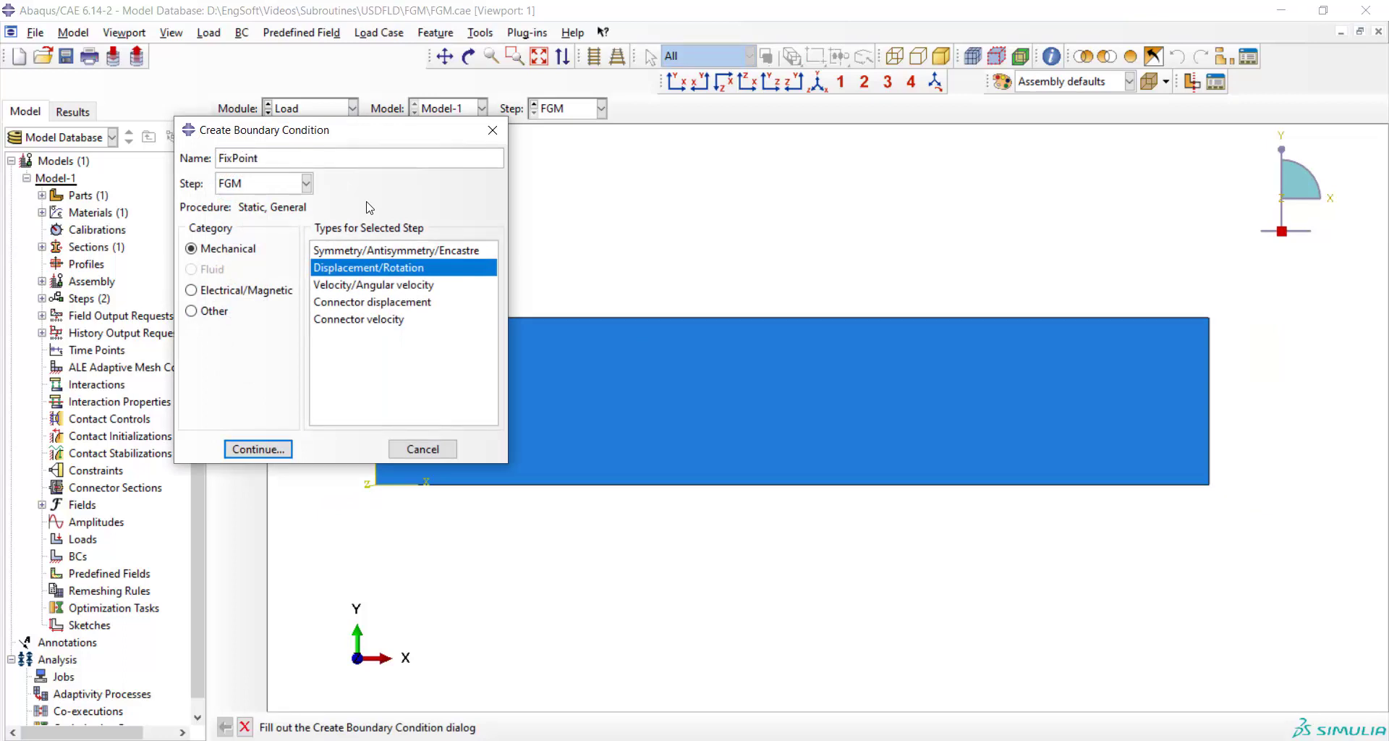
click(378, 250)
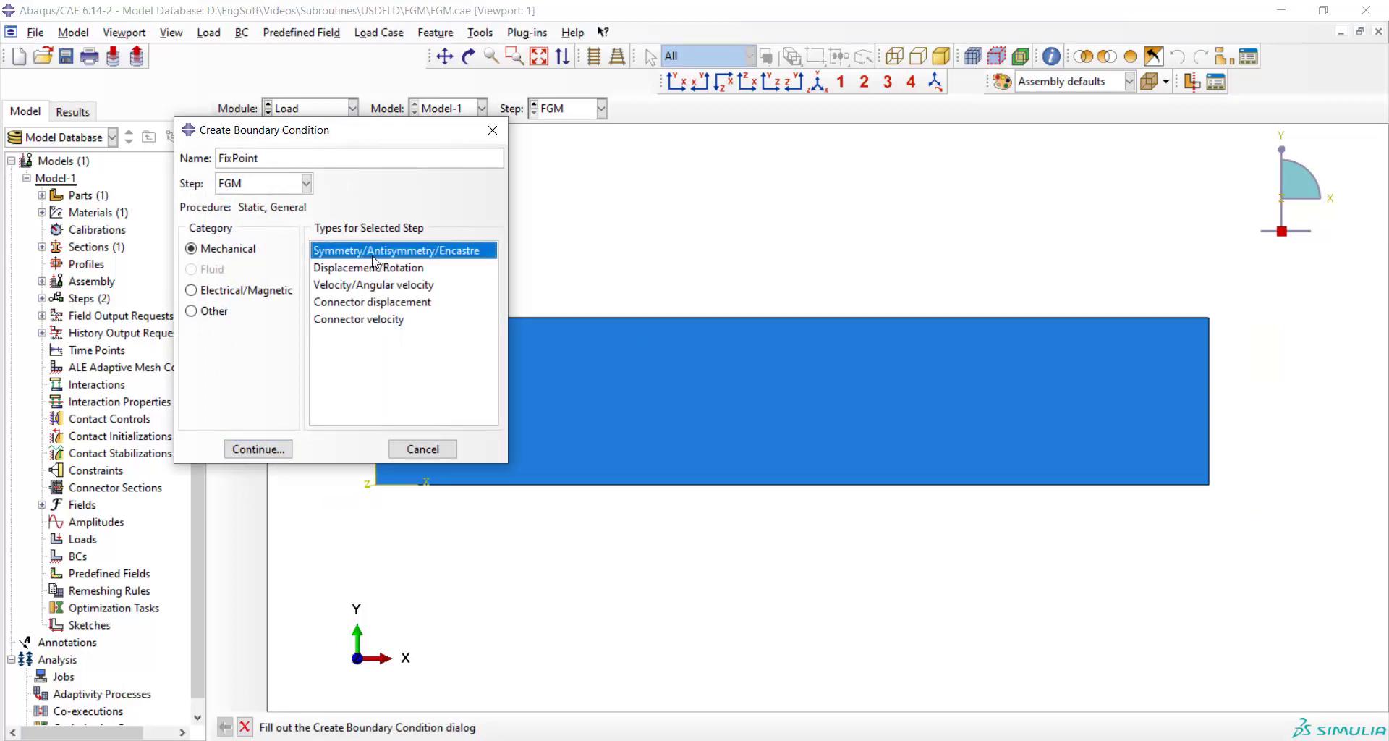
click(259, 449)
click(379, 489)
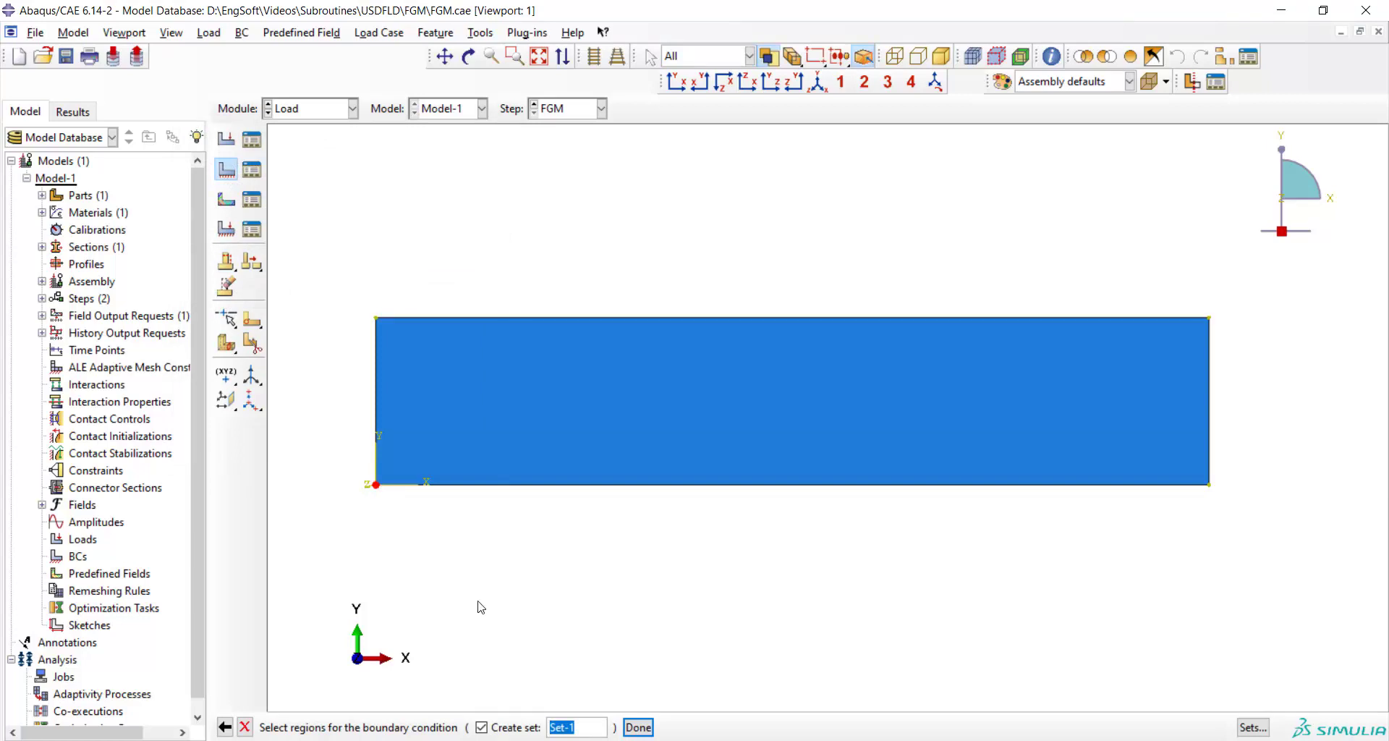
click(638, 727)
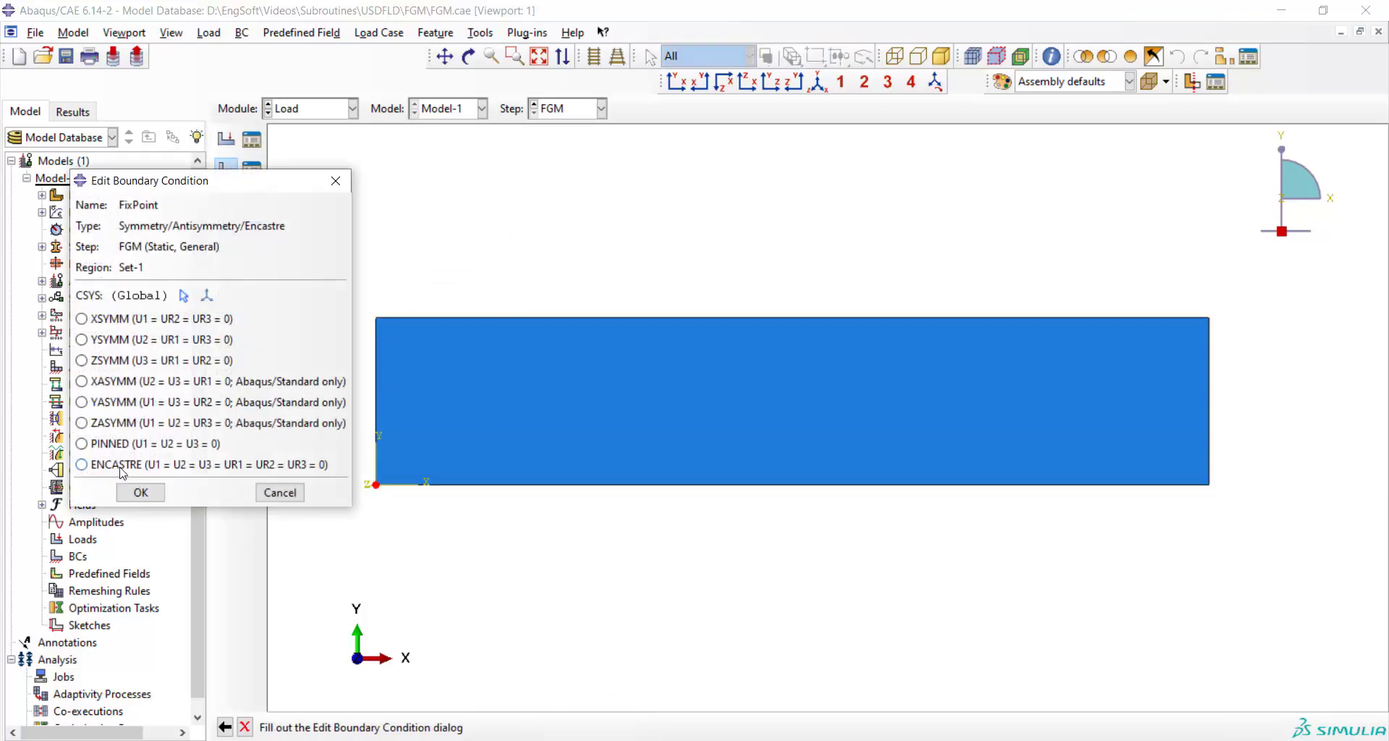
Step: Make FixPoint ENCASTRE and add Sym, an XSYMM condition on the plate's left edge
click(123, 465)
click(140, 492)
click(228, 165)
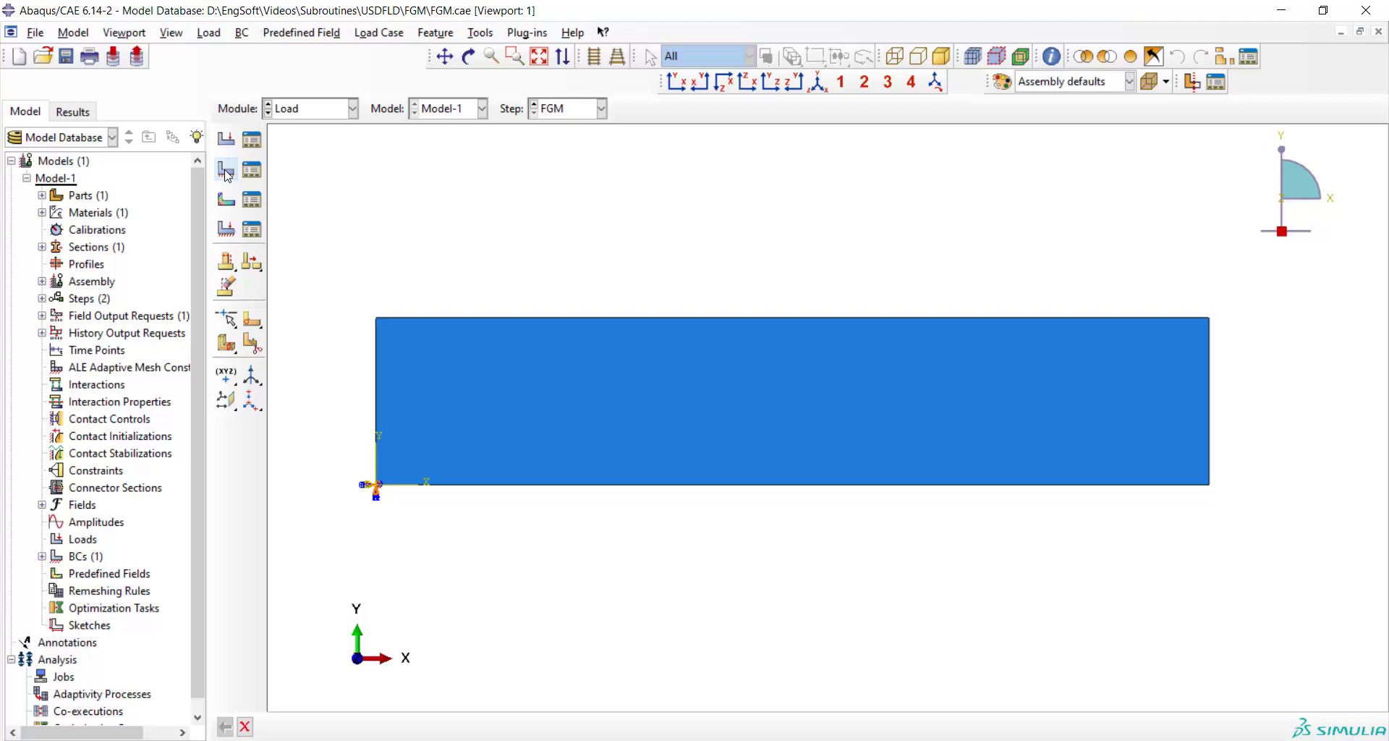
text(Sym)
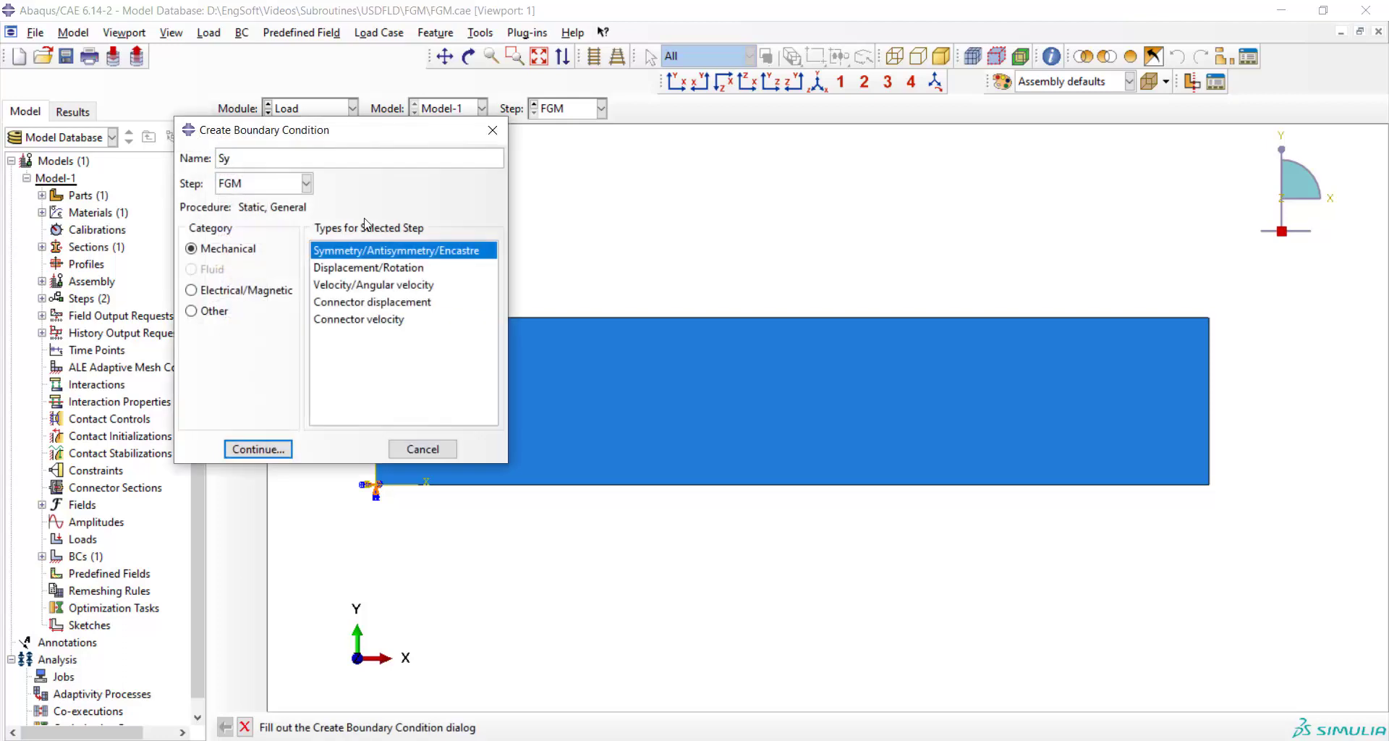
click(258, 449)
click(376, 411)
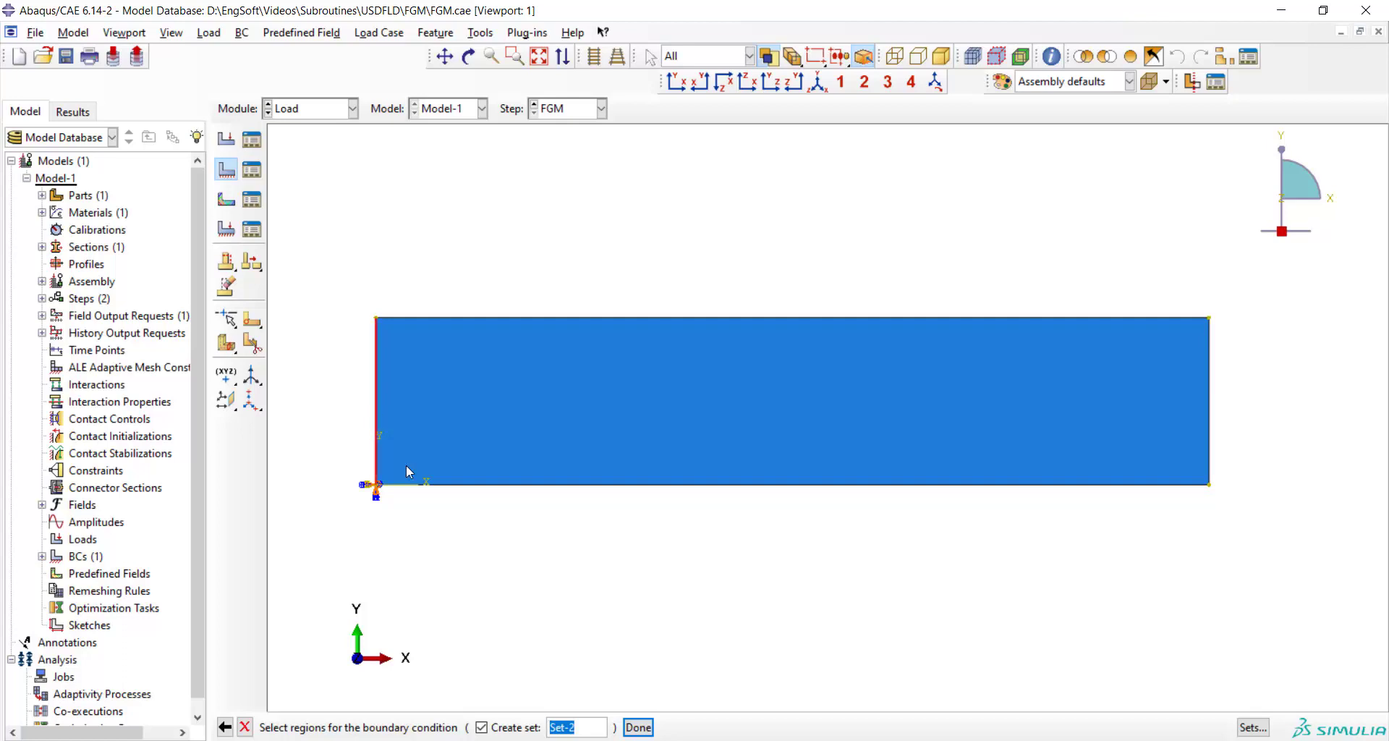
click(645, 727)
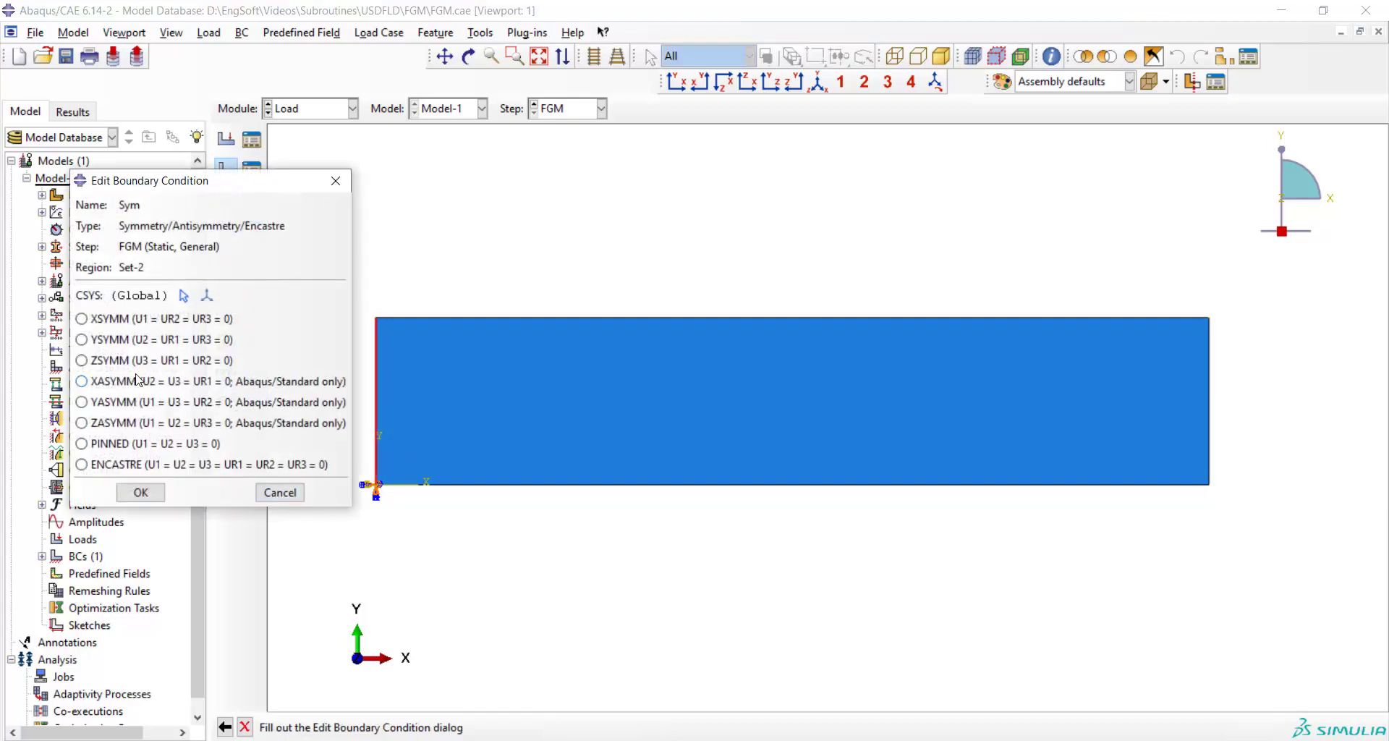
click(97, 319)
click(138, 492)
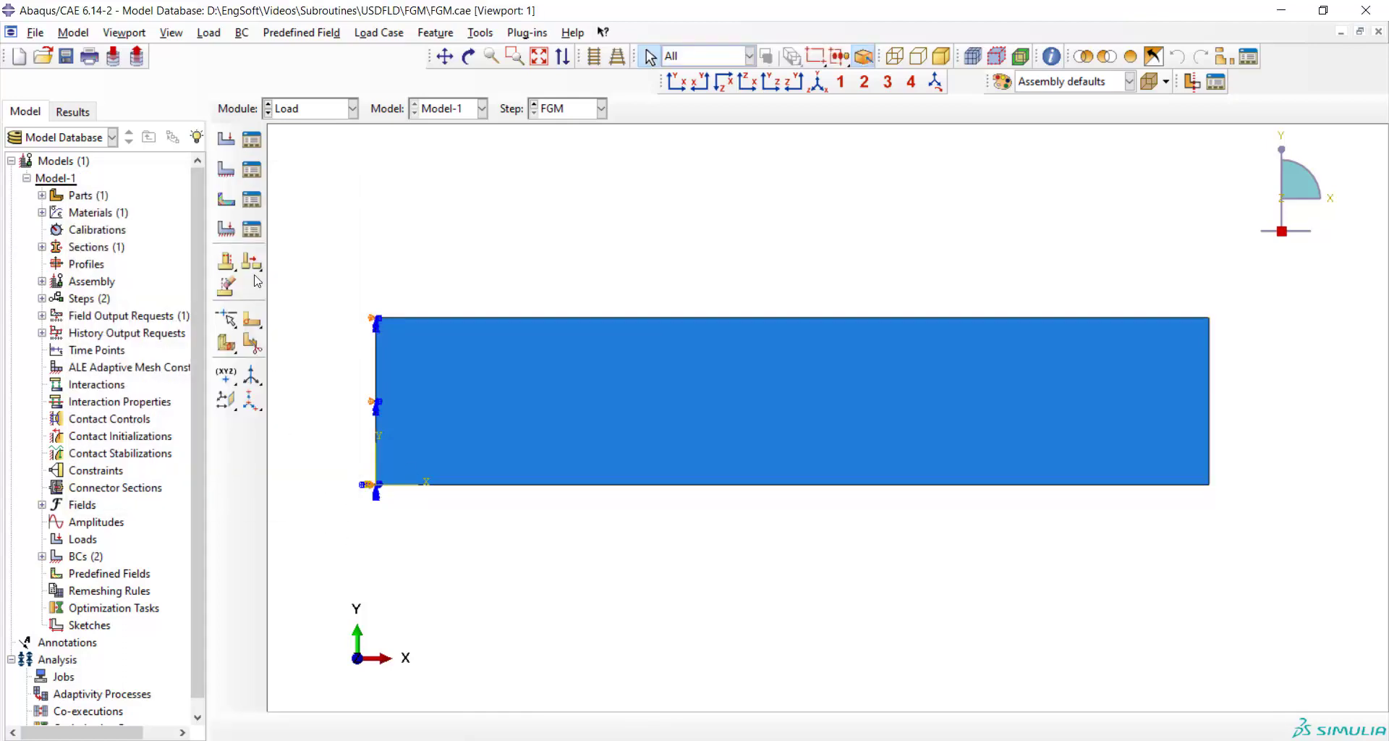
Step: Apply Move, a U1 displacement of 0.0001, to the plate's right edge
text(M)
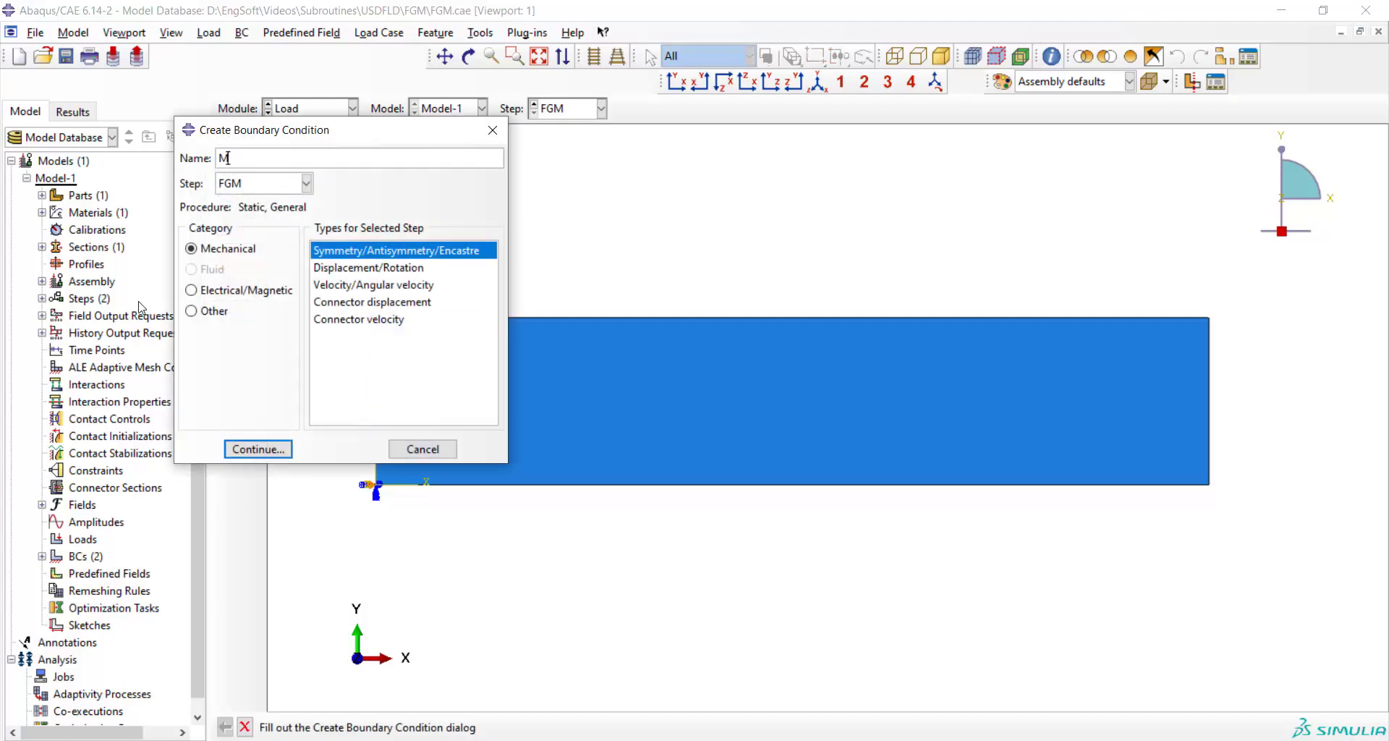
text(ove)
click(359, 267)
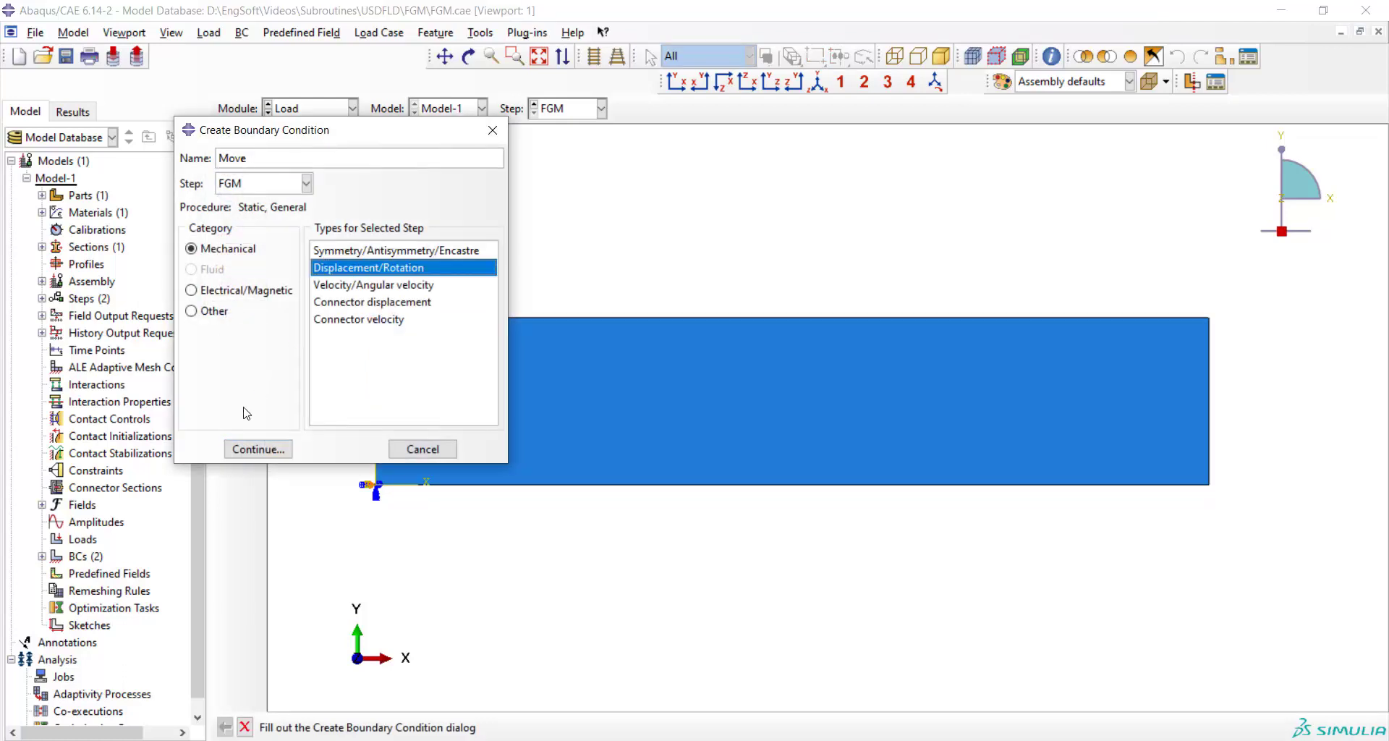
click(258, 448)
click(1209, 437)
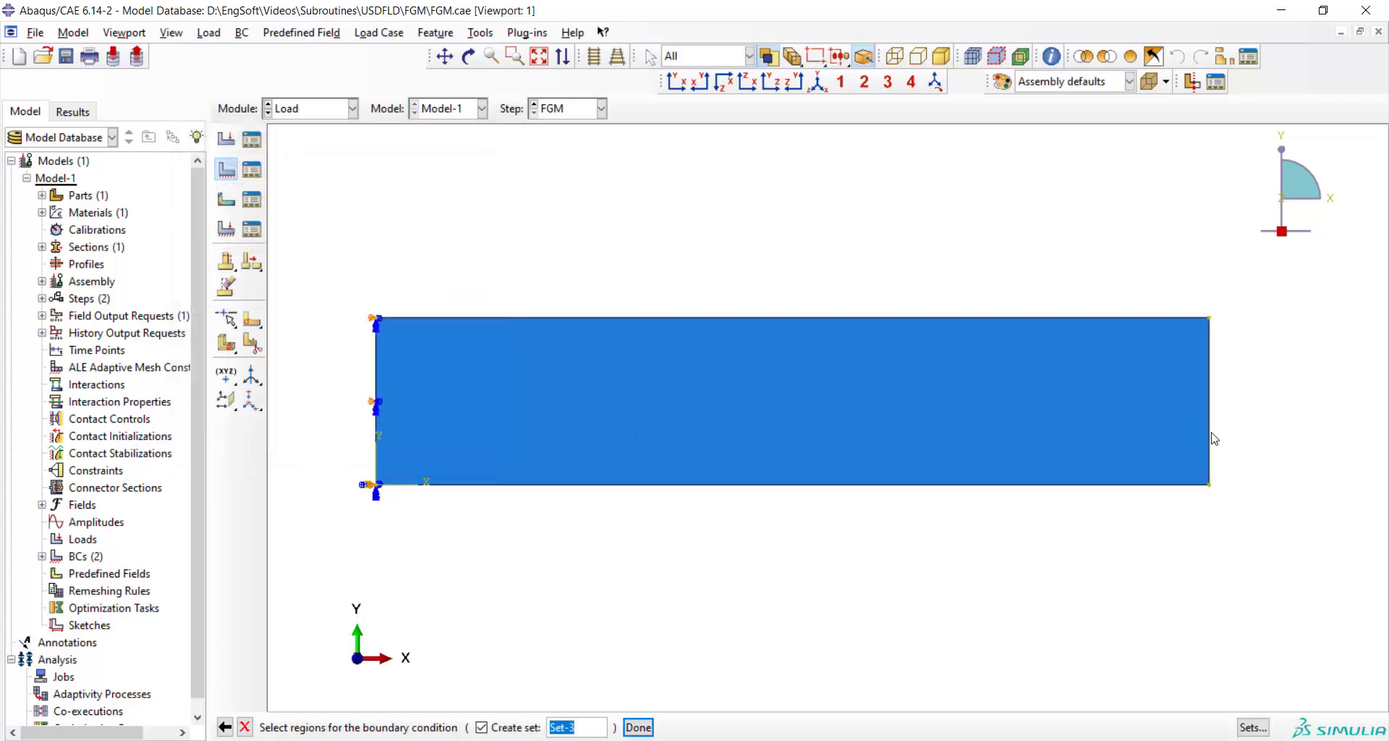
click(637, 727)
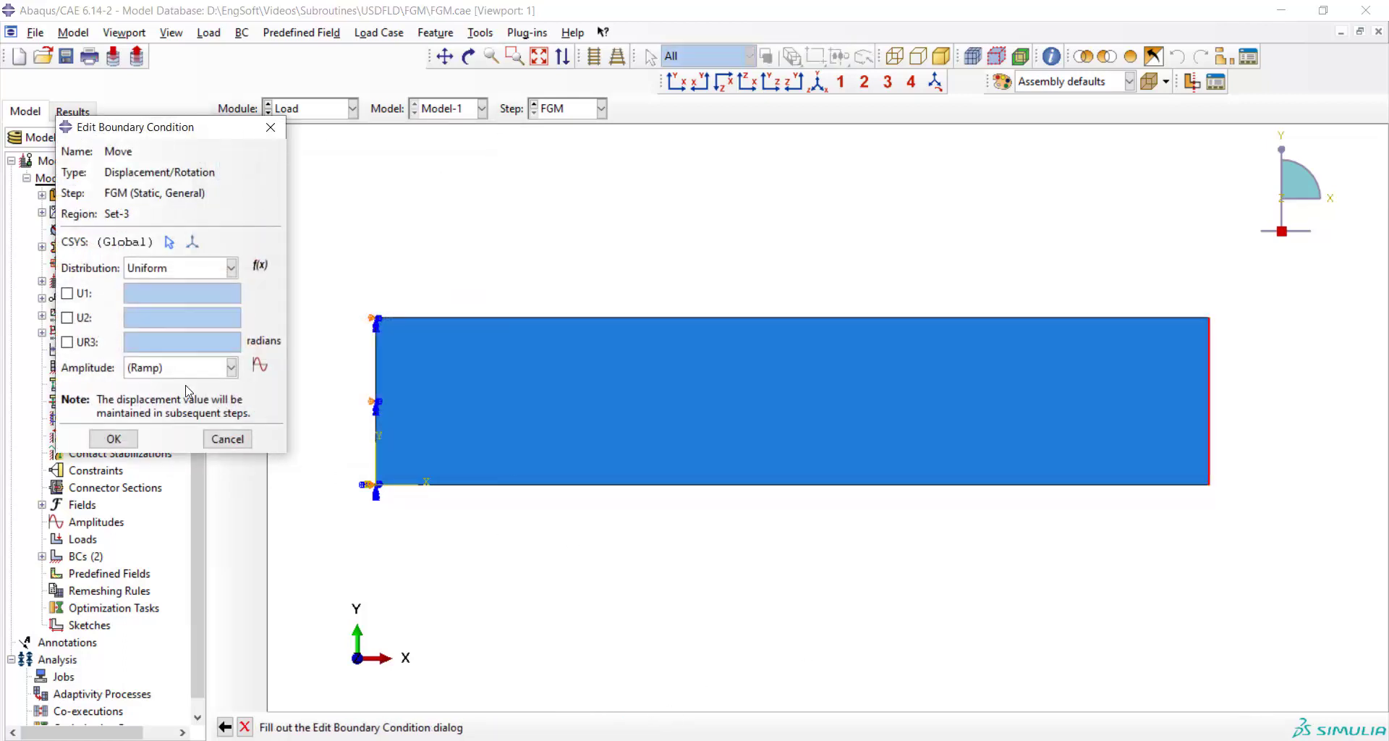
click(67, 293)
click(146, 293)
text(0.001)
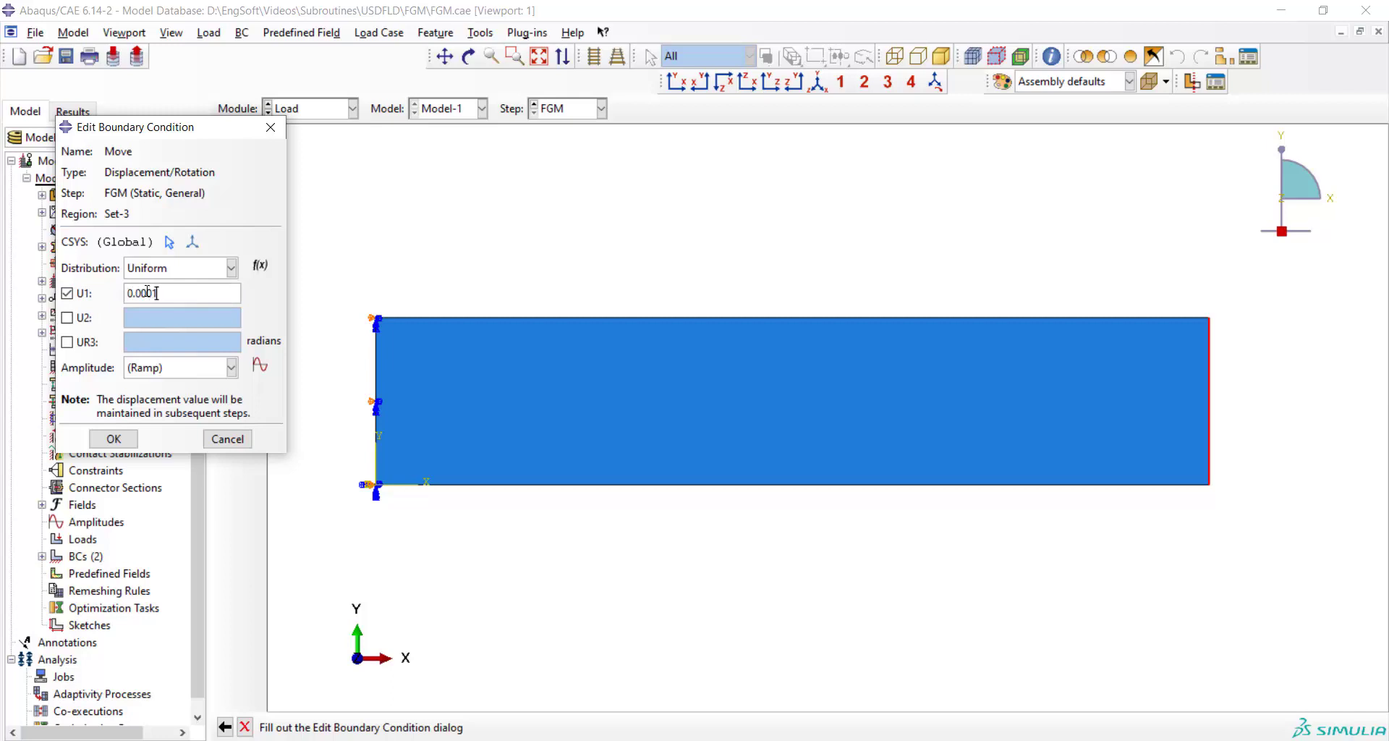
click(114, 438)
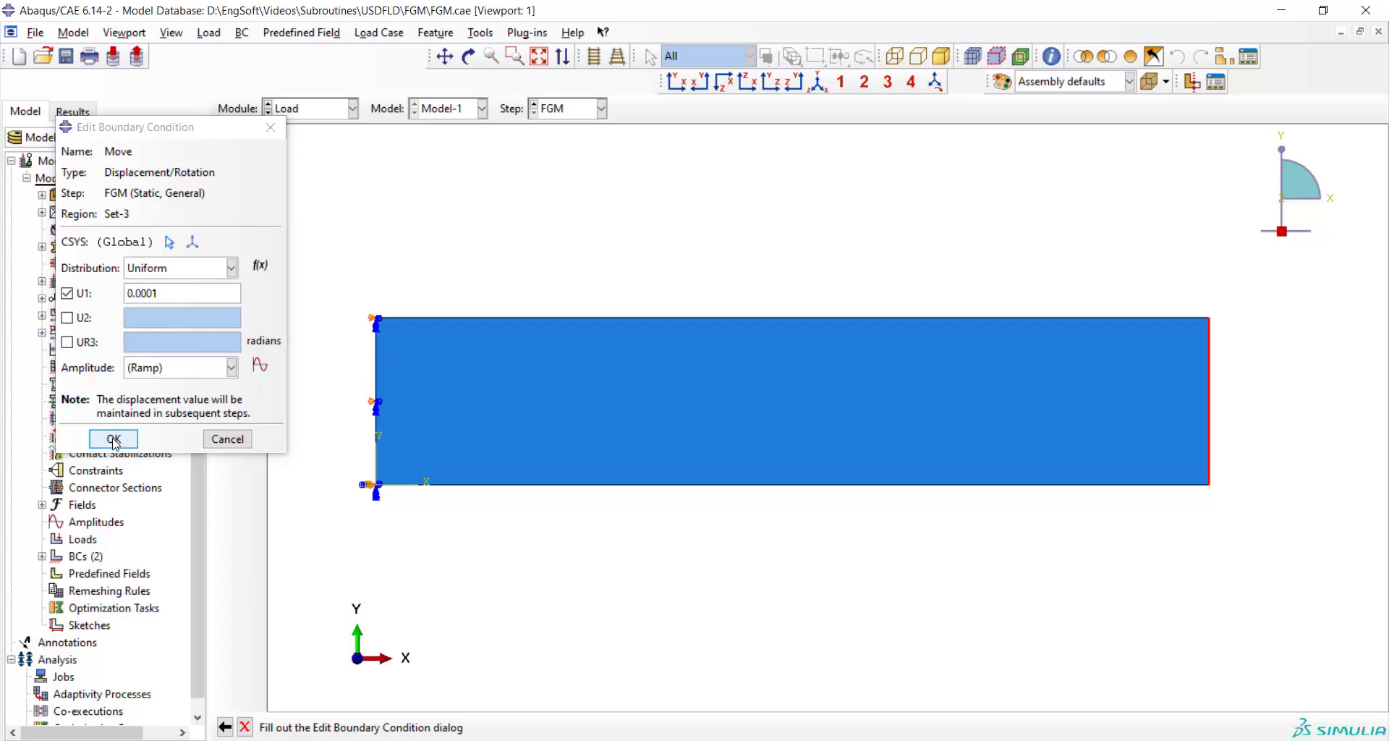
click(304, 110)
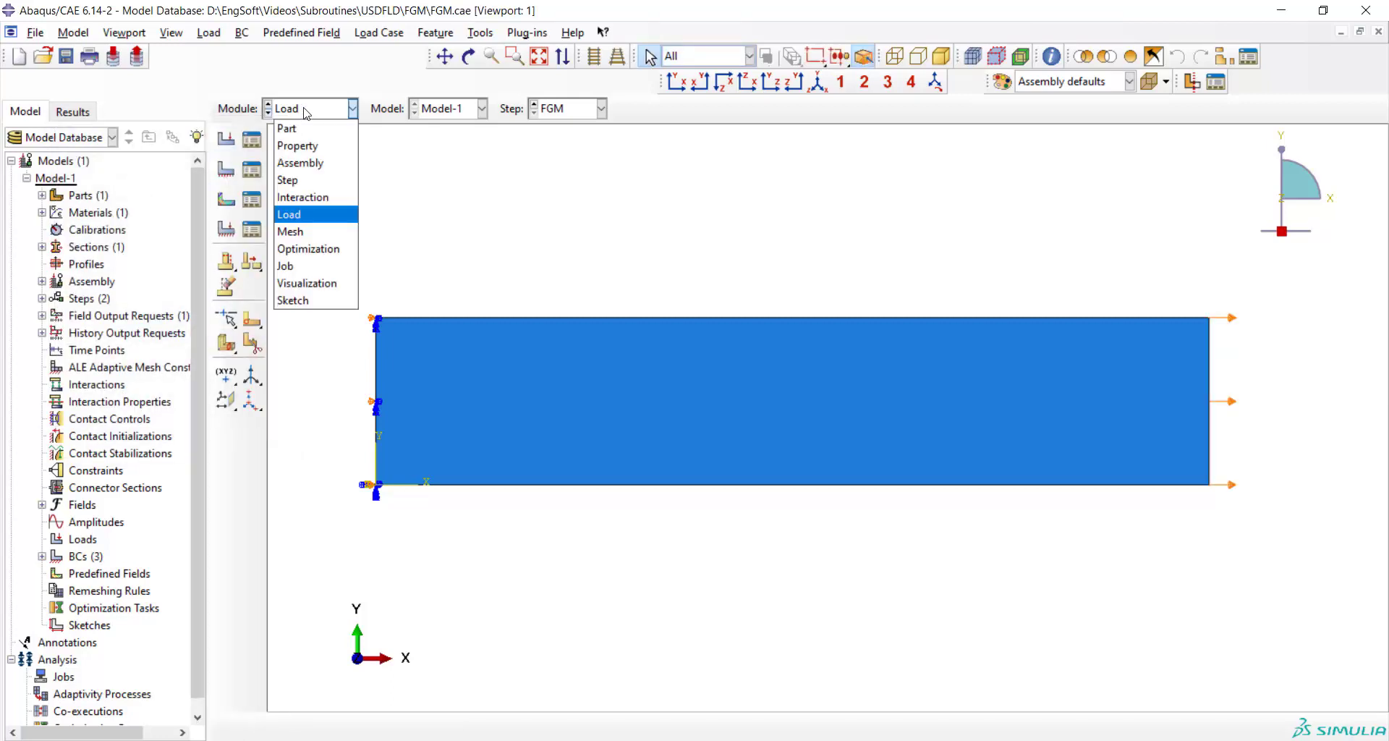
Step: In the Mesh module, set the plate's mesh controls to Quad shape with Structured technique
click(311, 231)
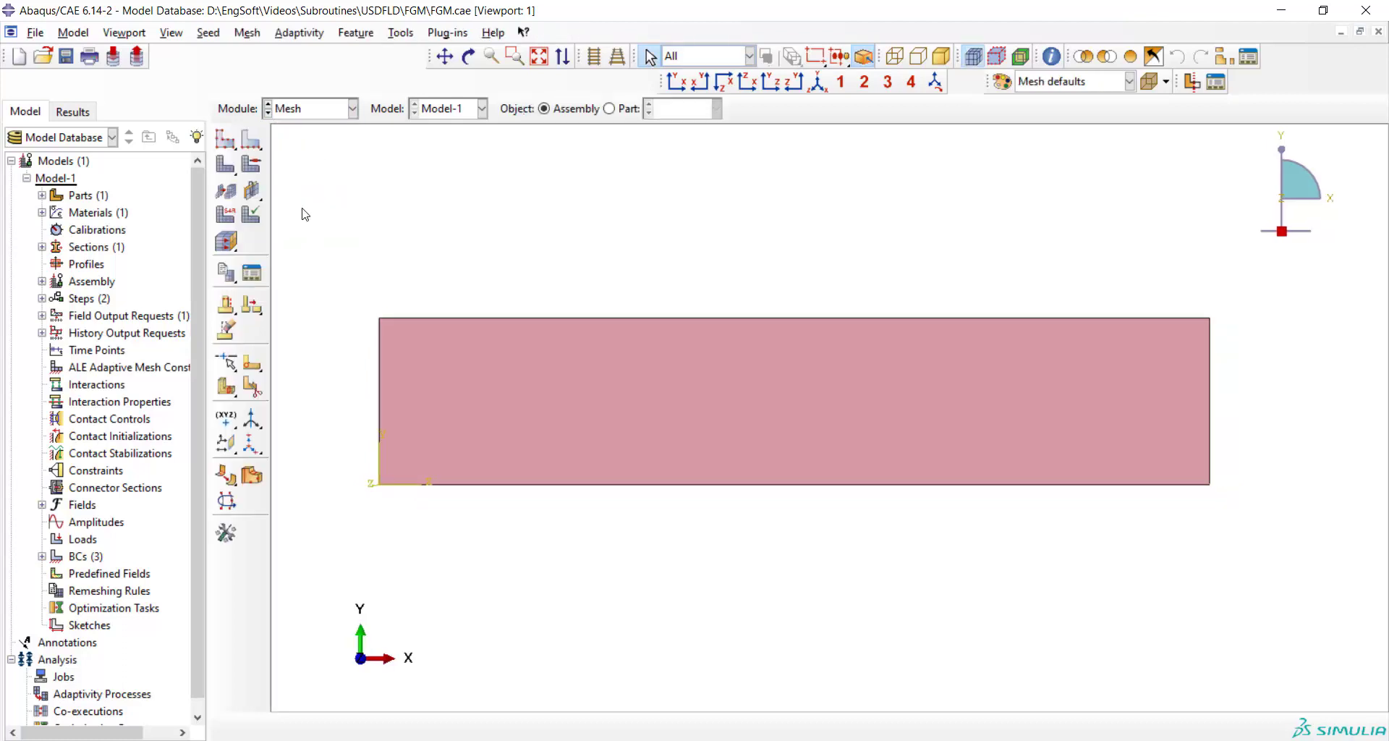
click(251, 165)
click(152, 252)
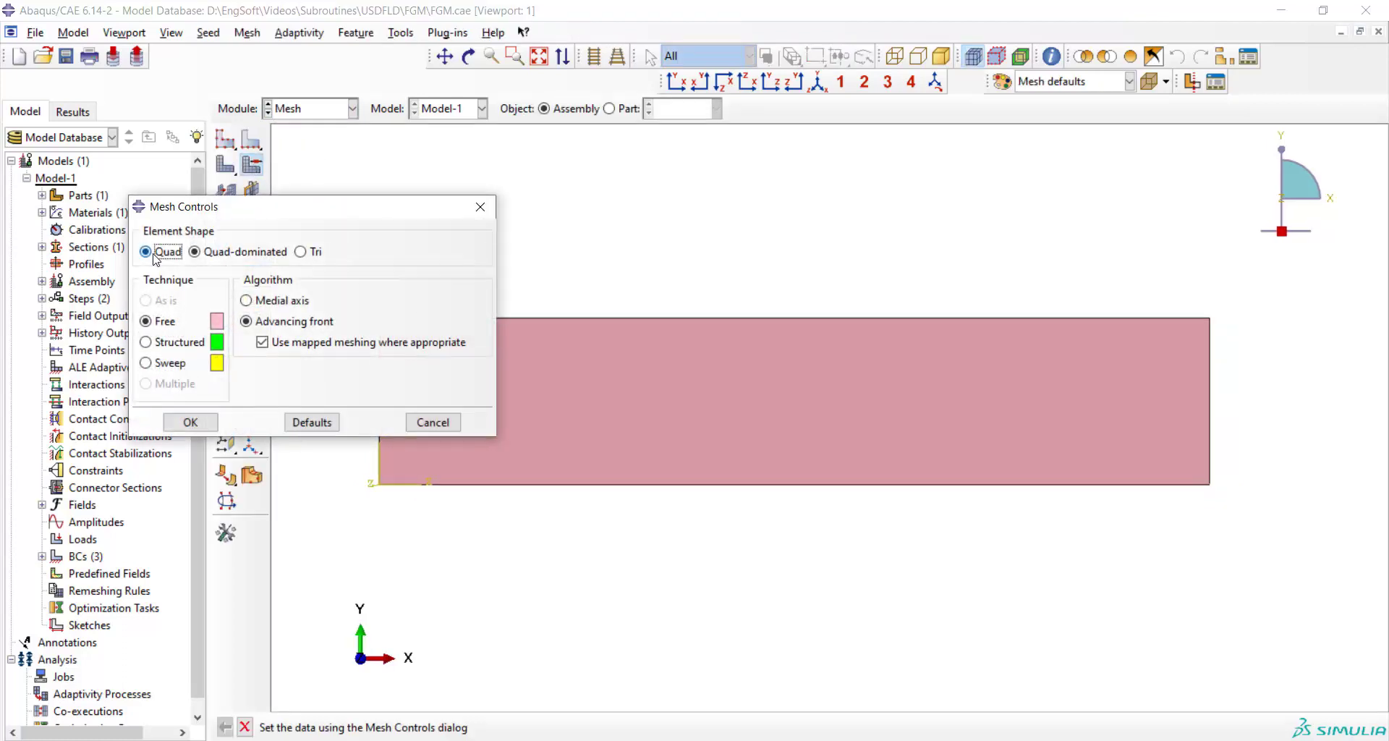
click(173, 341)
click(190, 422)
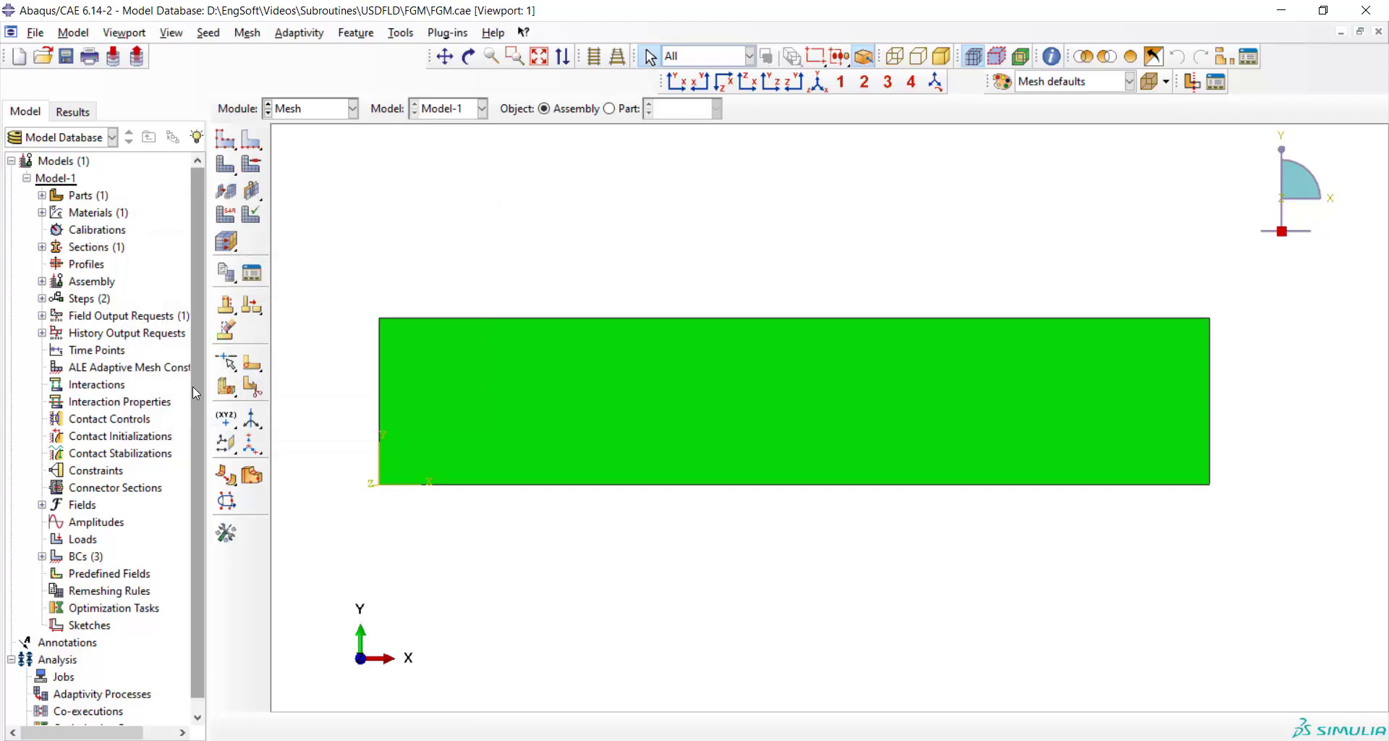
Step: Assign CPS4R plane stress elements with reduced integration to the plate
click(230, 218)
click(424, 371)
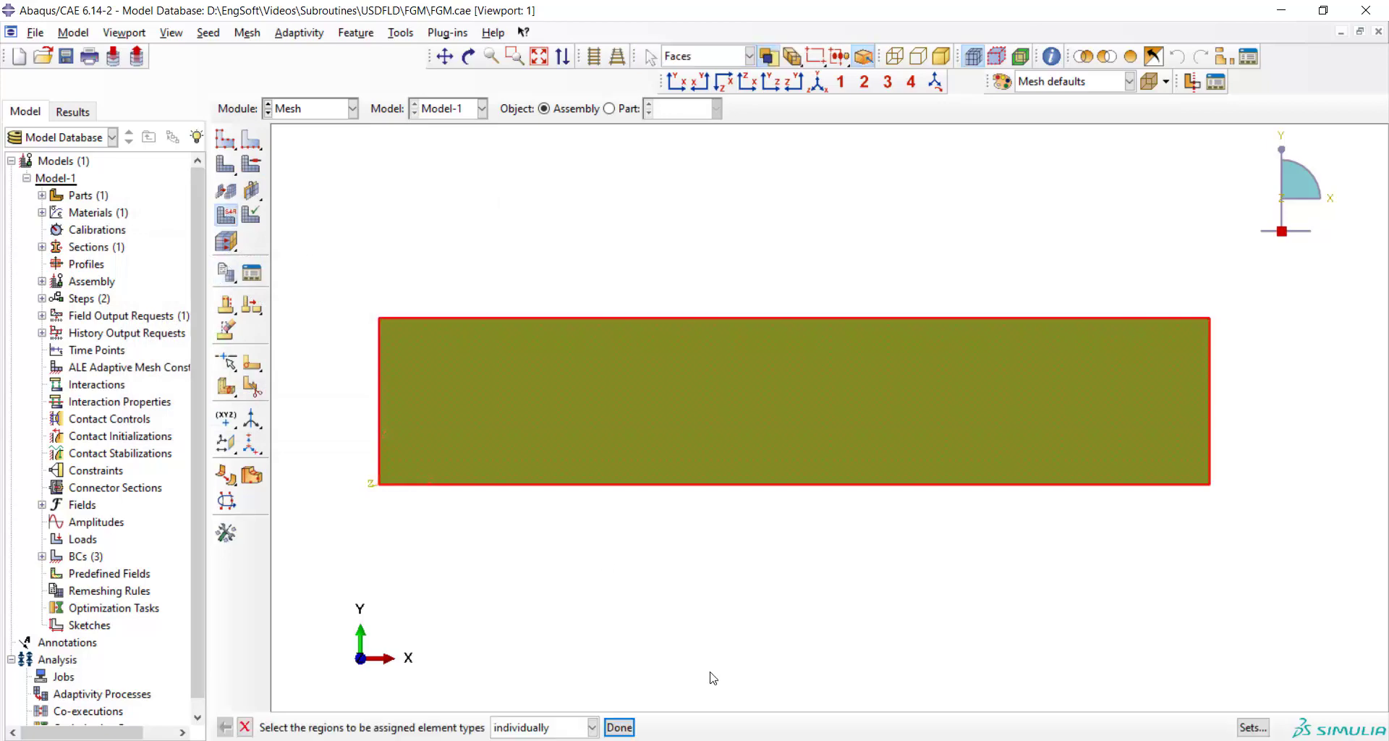
click(620, 724)
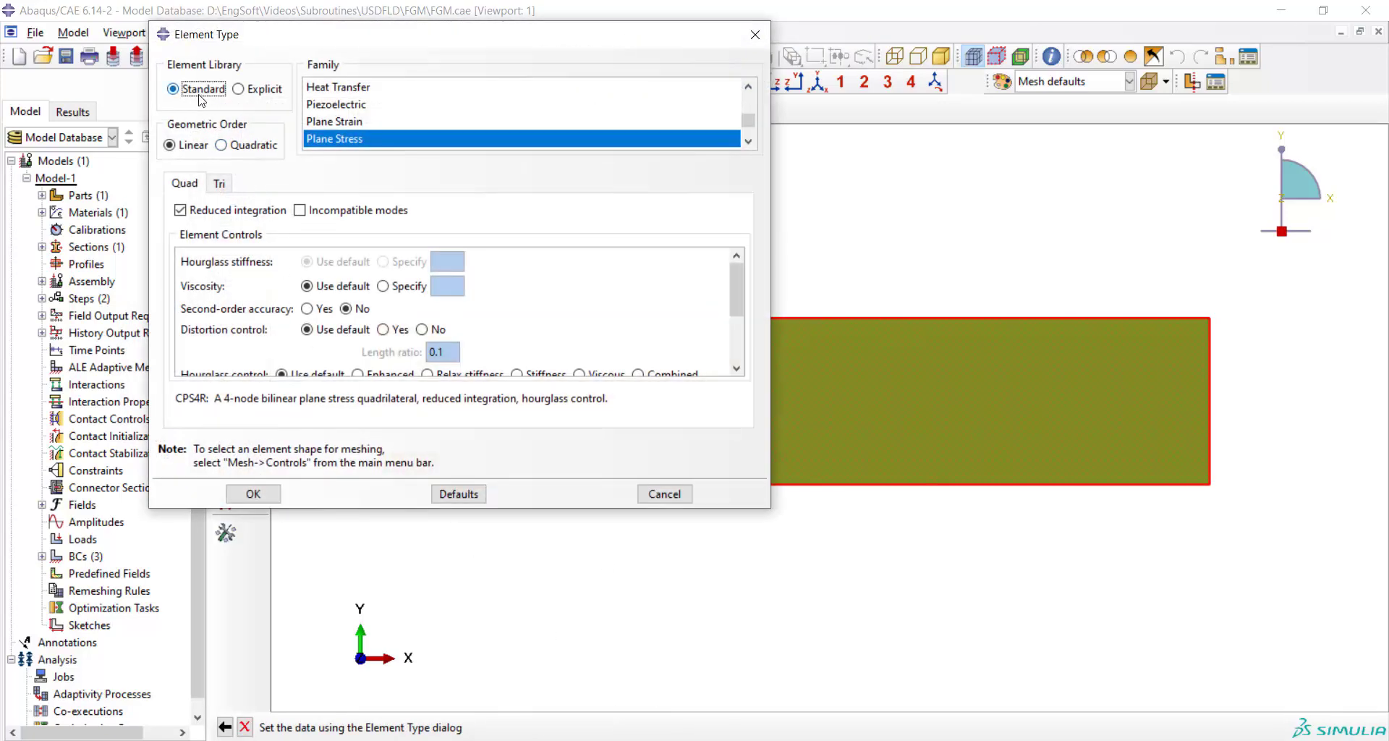
click(340, 141)
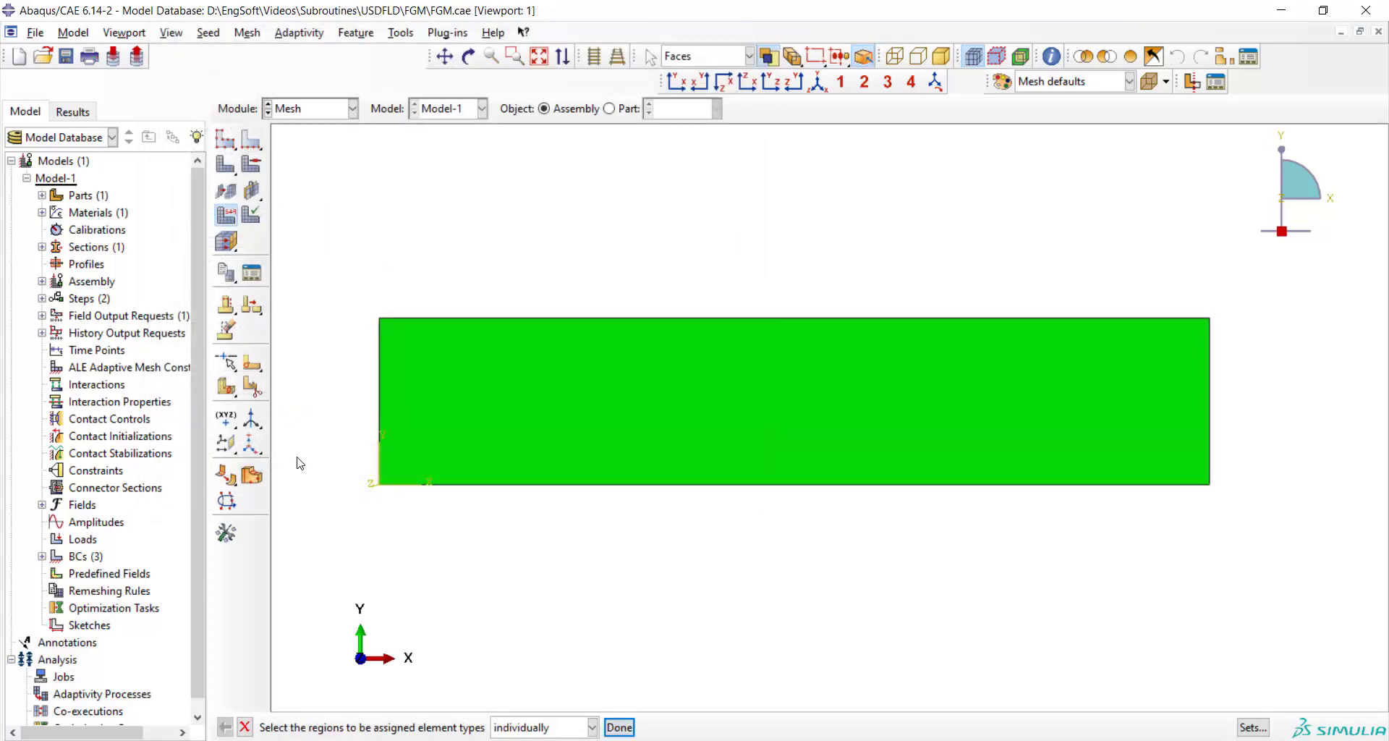
Step: Seed the plate with a 0.0005 global size and mesh it
click(226, 141)
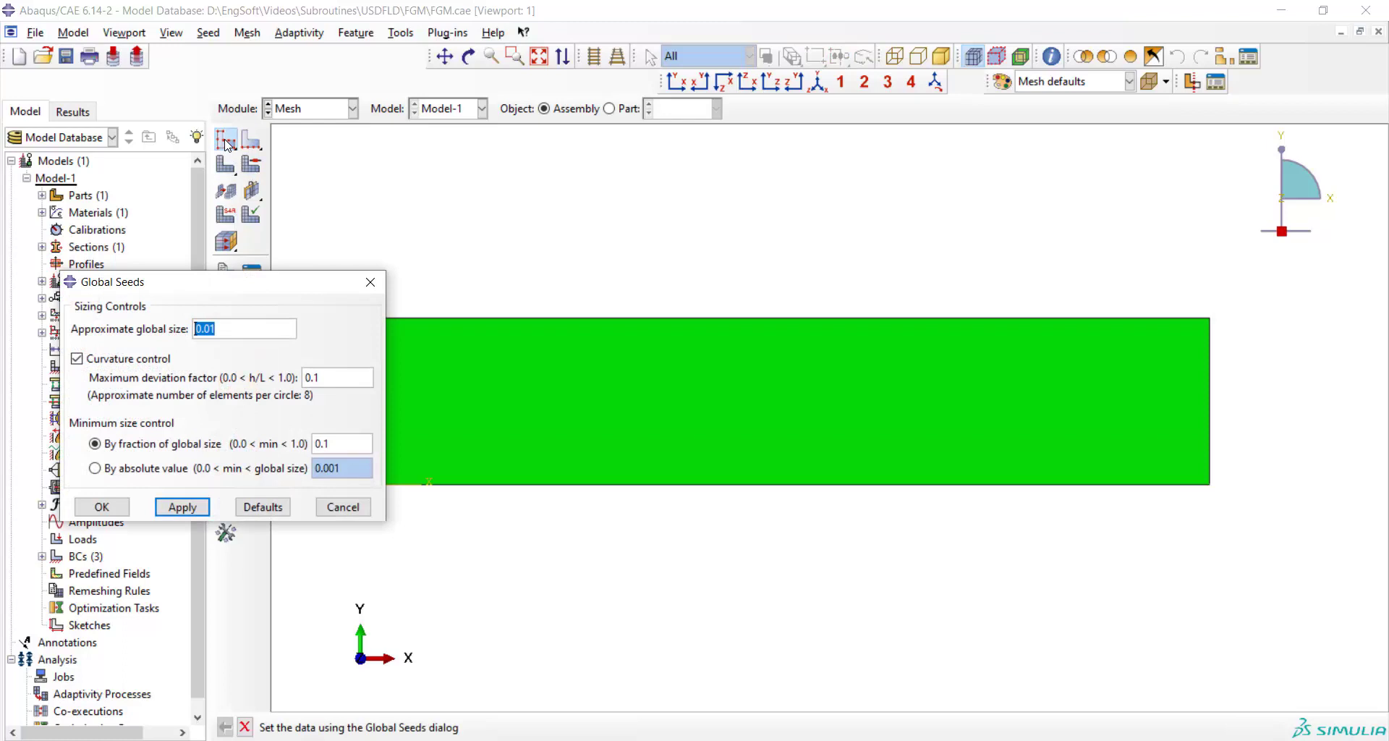
text(0.0005)
click(102, 506)
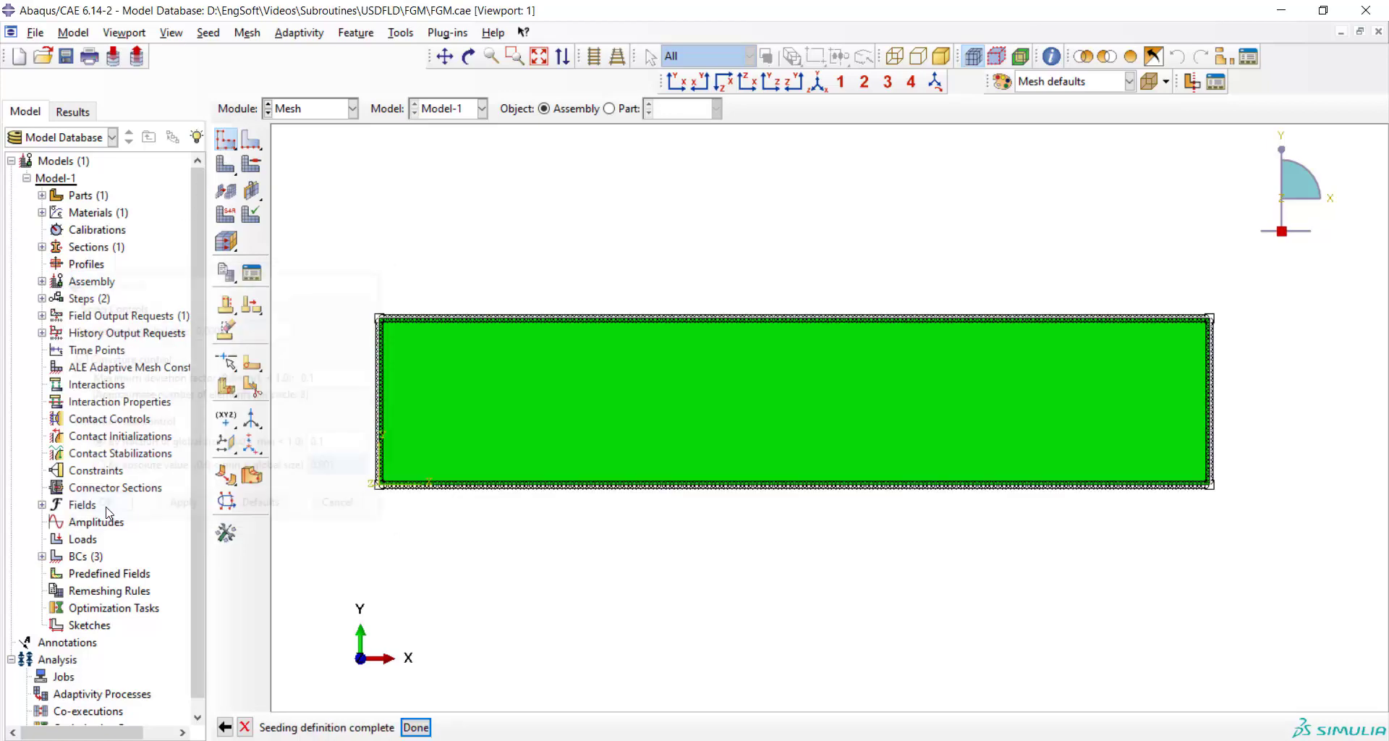
click(225, 165)
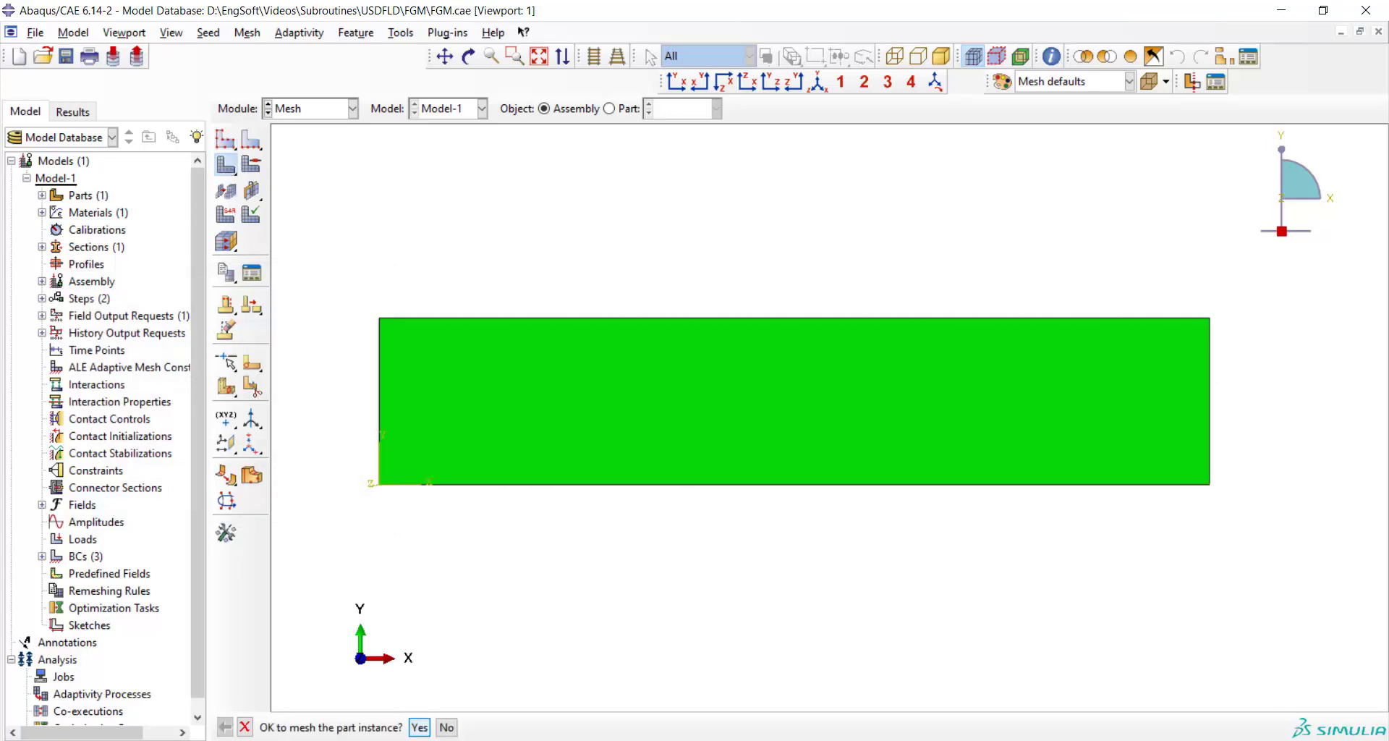
click(420, 727)
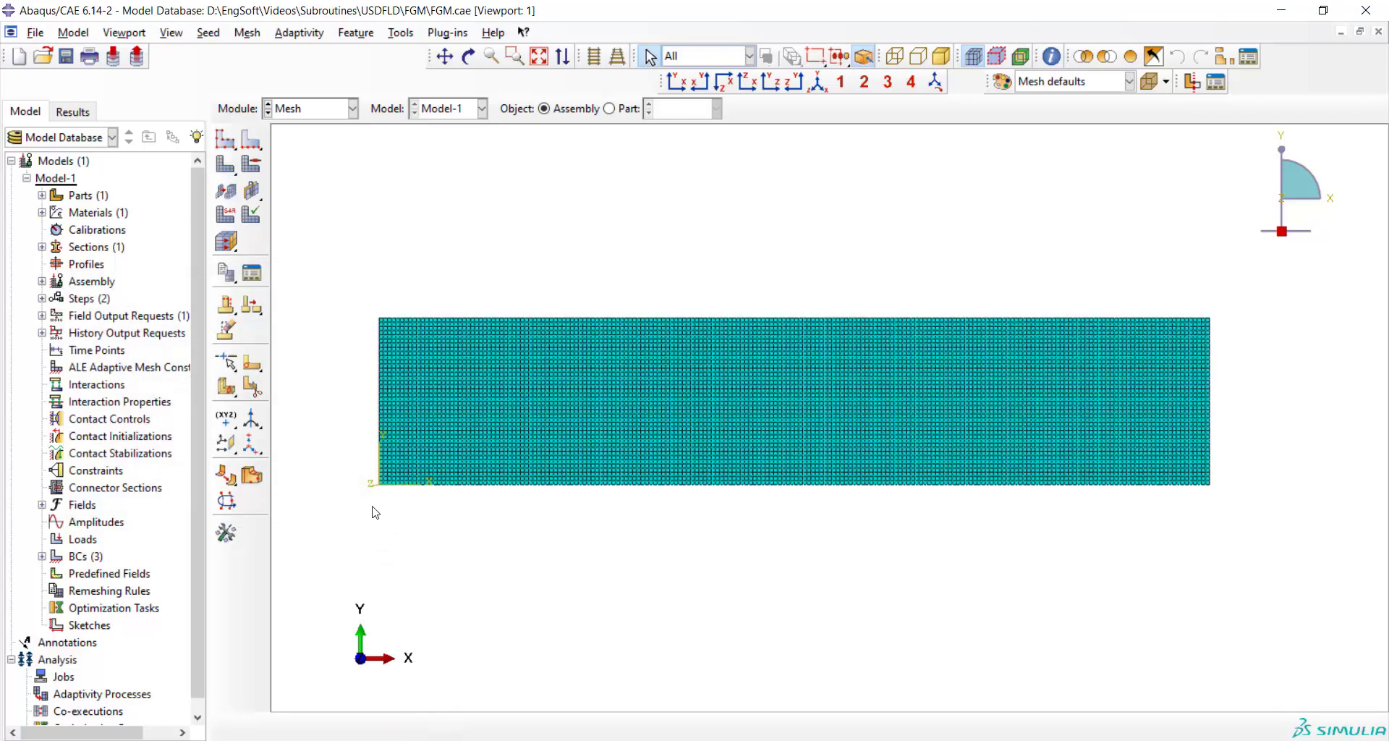
click(306, 113)
Step: In the Job module, create a new job named FGM
click(293, 266)
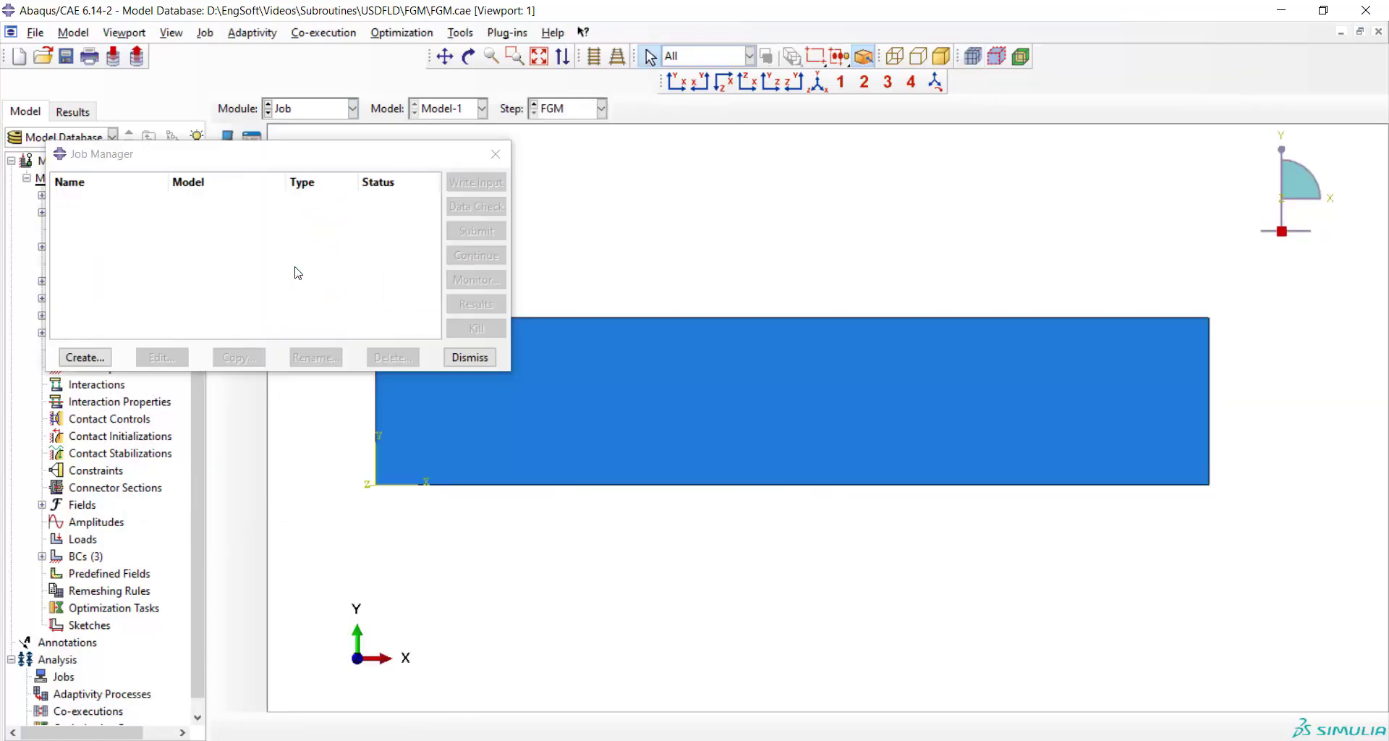
click(109, 354)
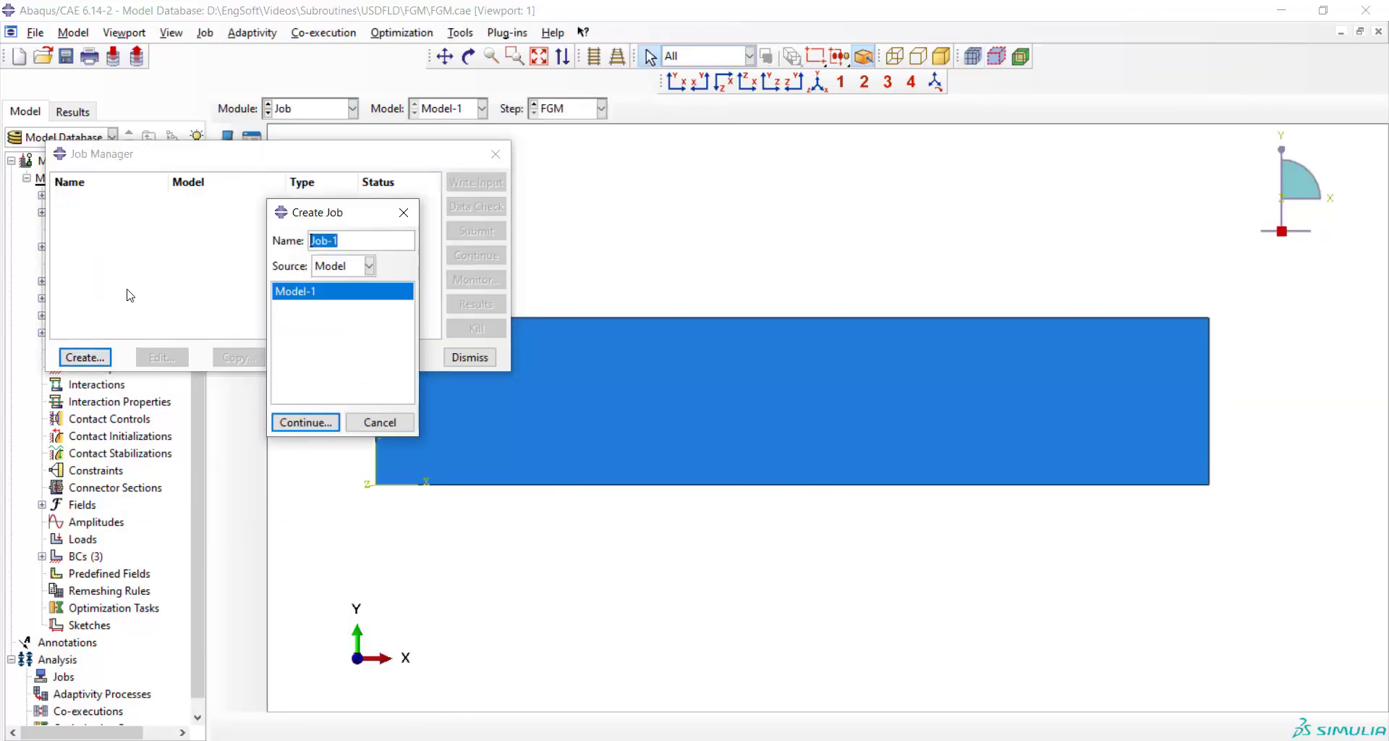
text(FGM)
click(299, 426)
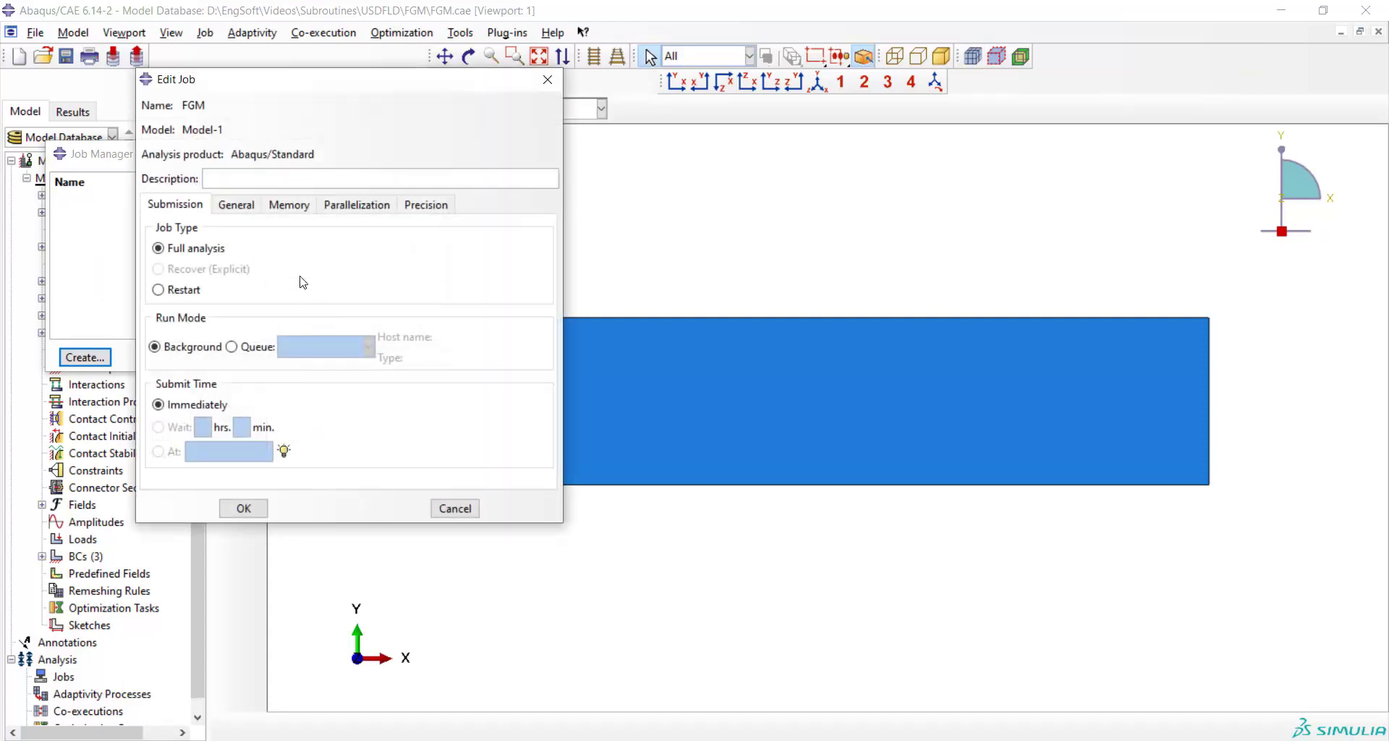
Step: Attach the USDFLD_FGM.for user subroutine to job FGM and submit it, overwriting old files
click(235, 205)
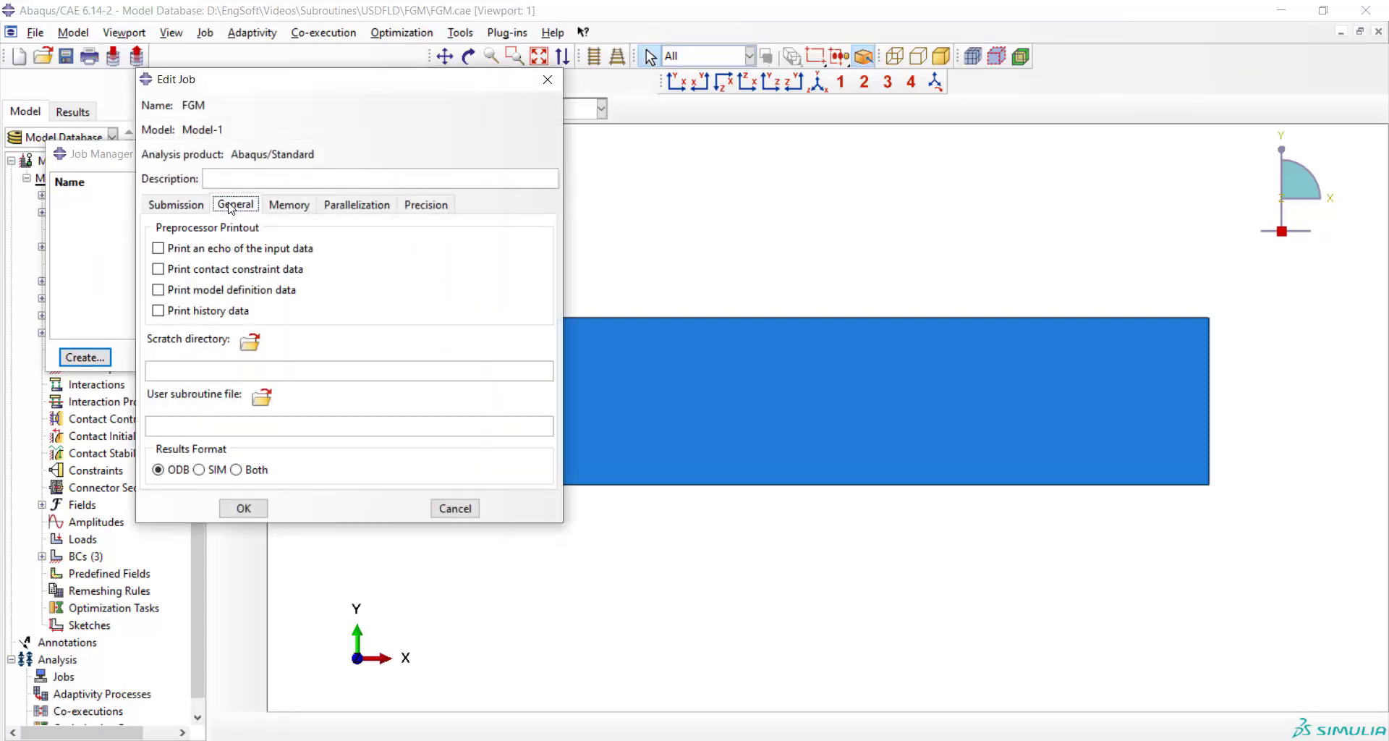
click(272, 400)
click(217, 431)
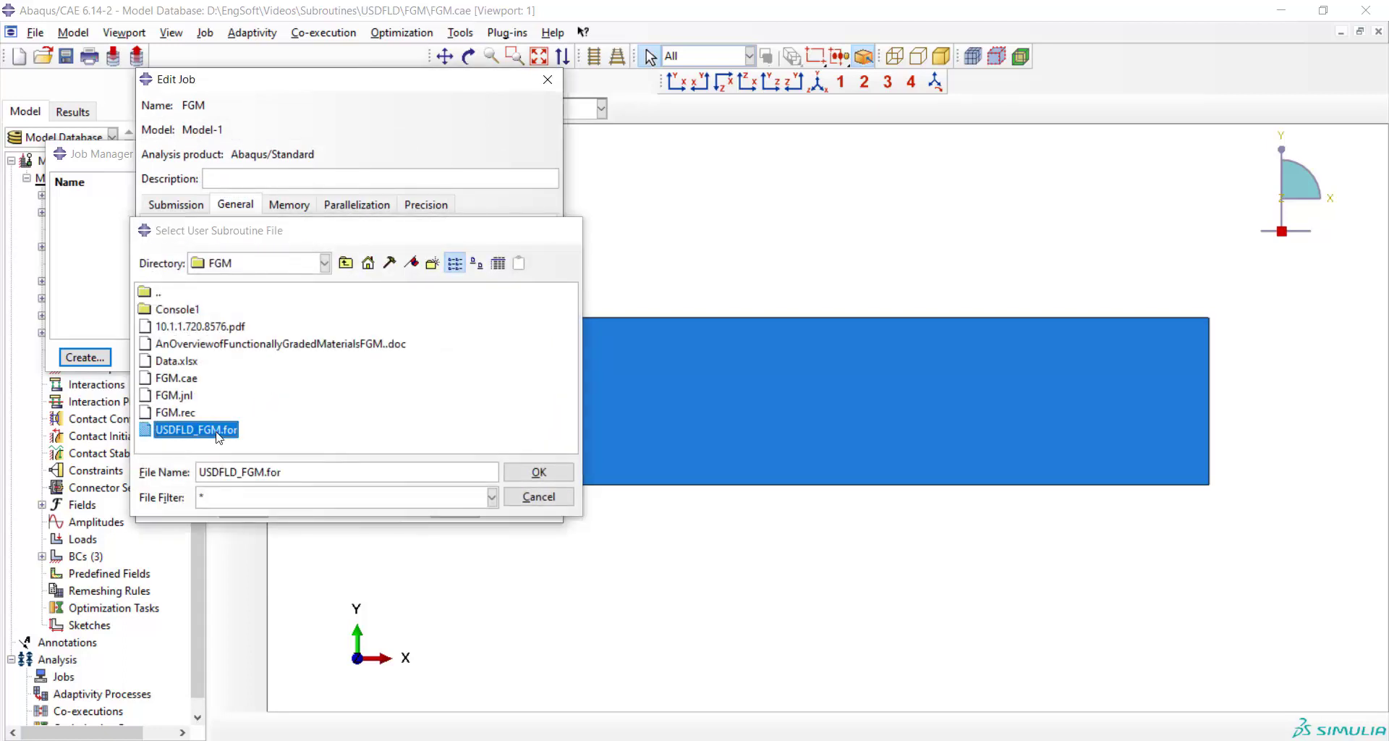
double_click(217, 431)
click(242, 506)
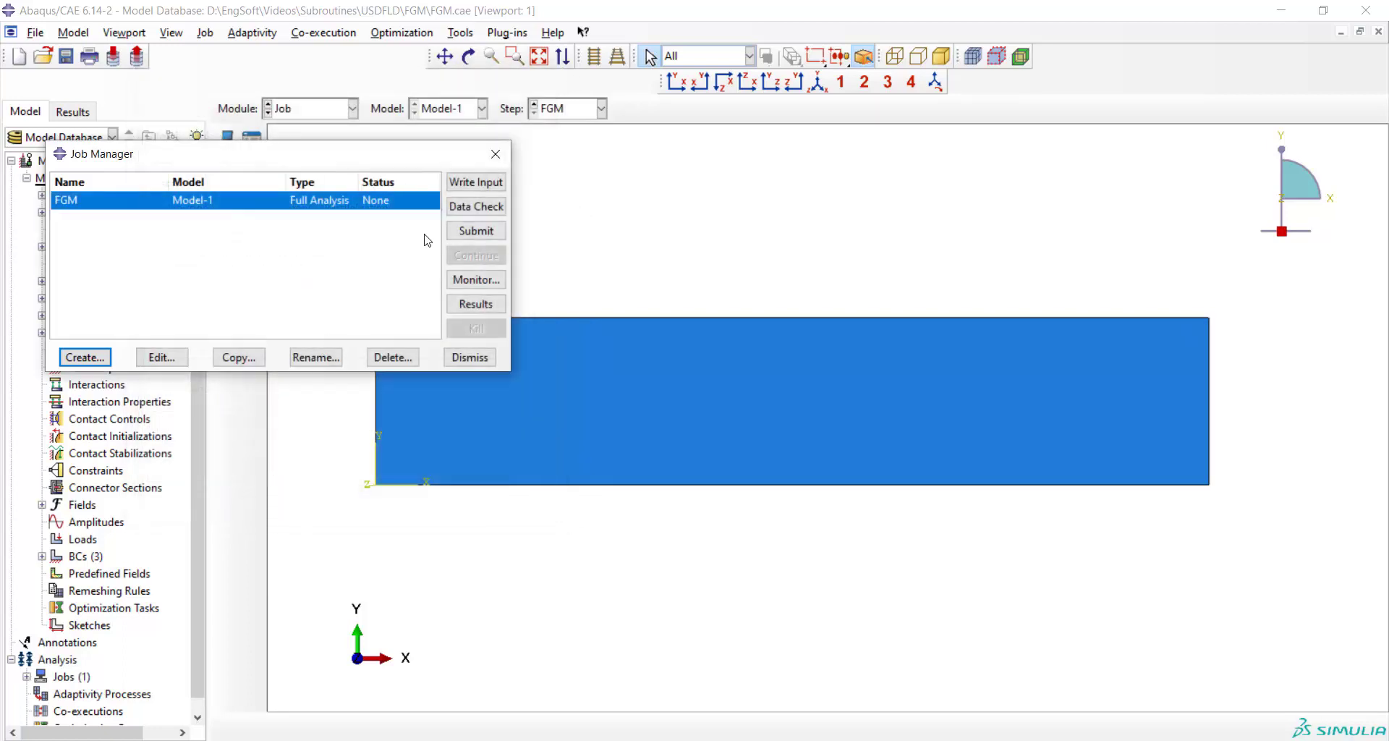
click(476, 230)
click(792, 212)
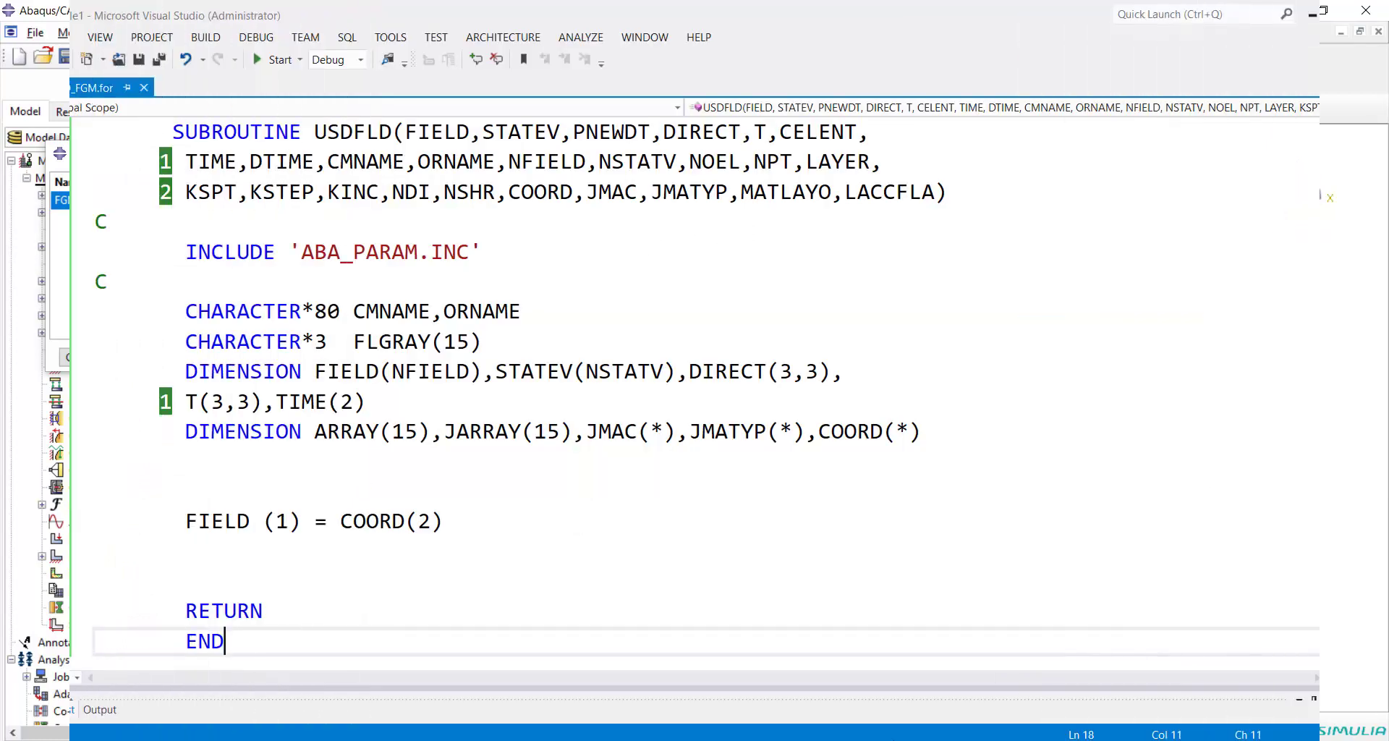
drag(918, 433, 101, 131)
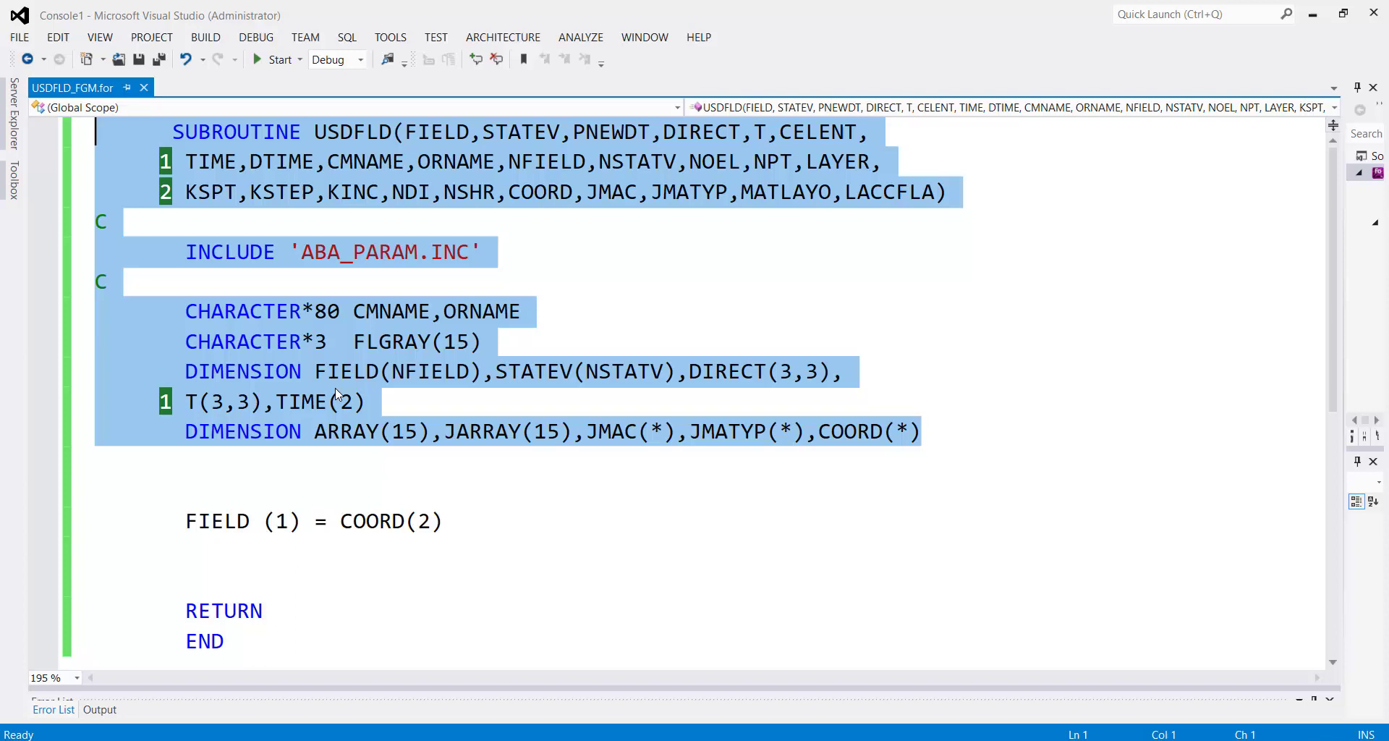
click(275, 559)
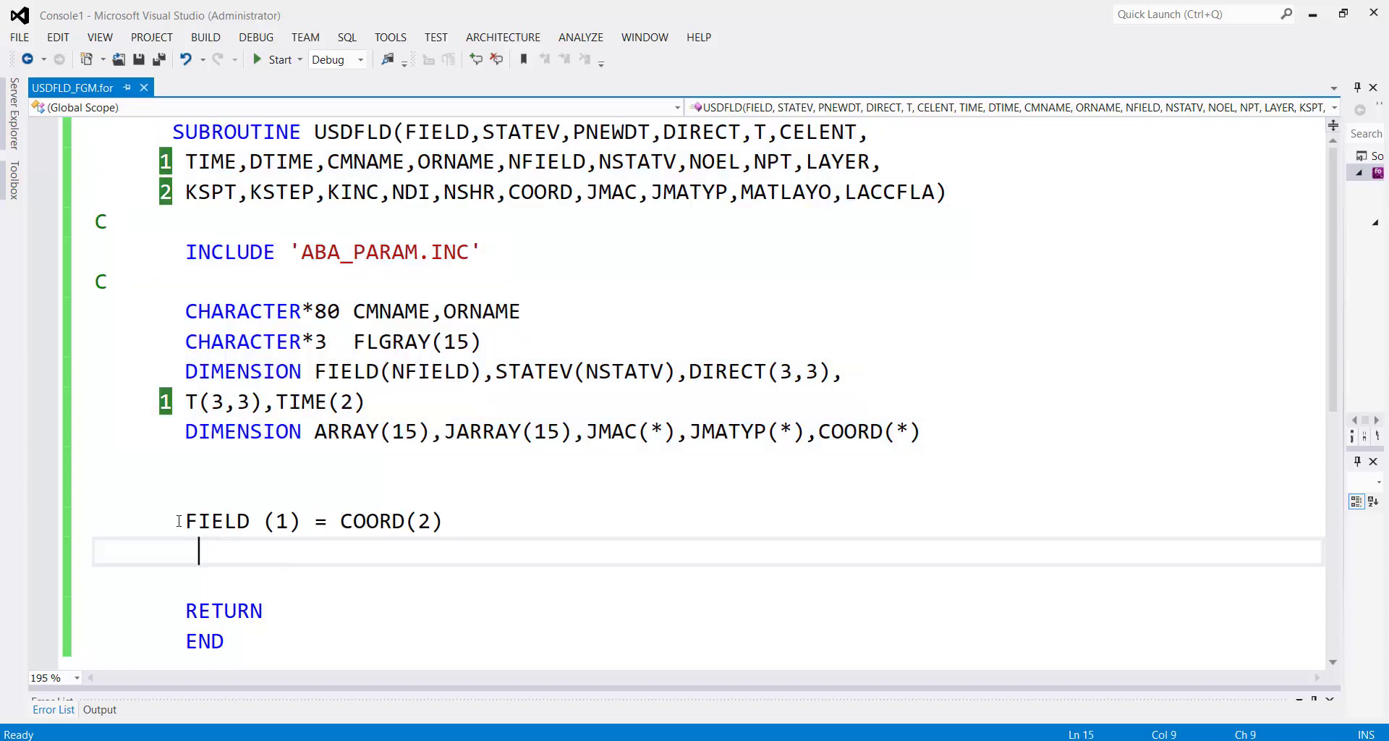
drag(173, 521, 443, 520)
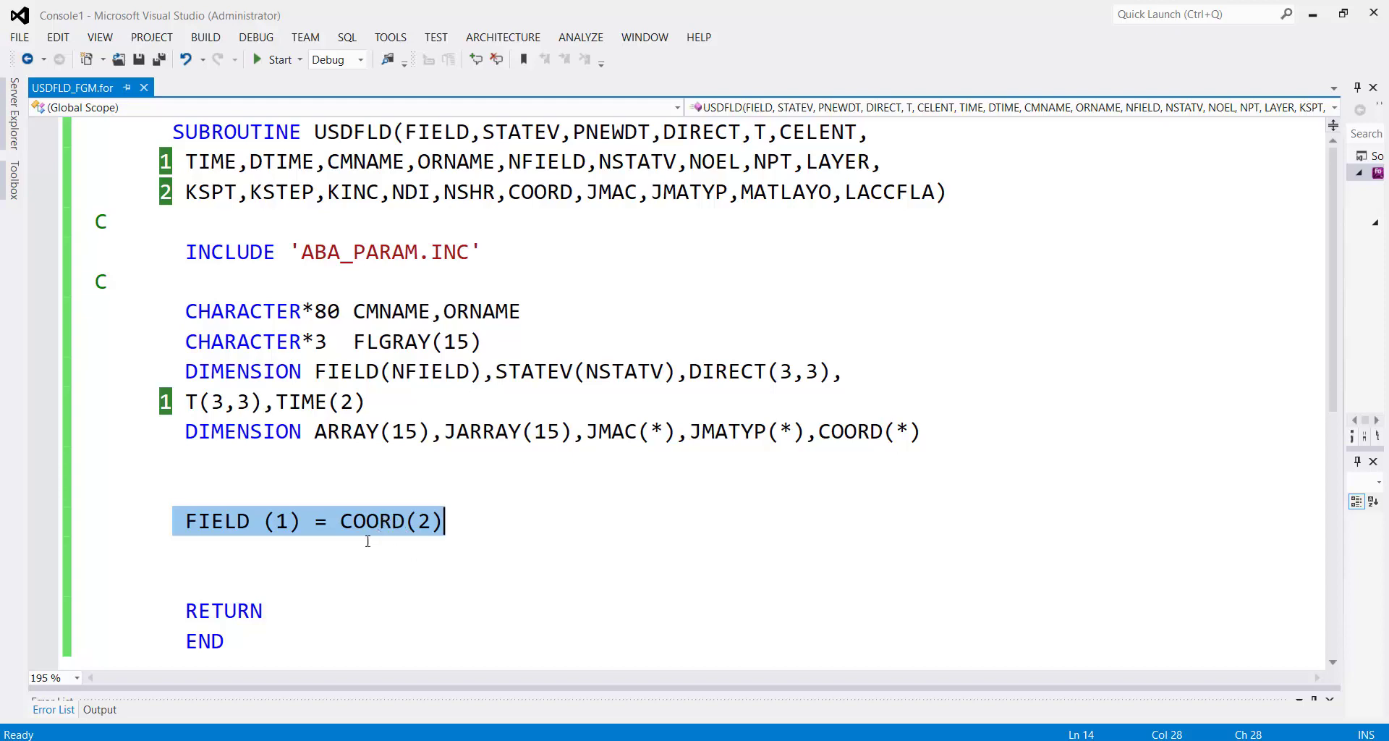
Step: Open the FGM job results and plot stress contours on the deformed plate
key(alt+Tab)
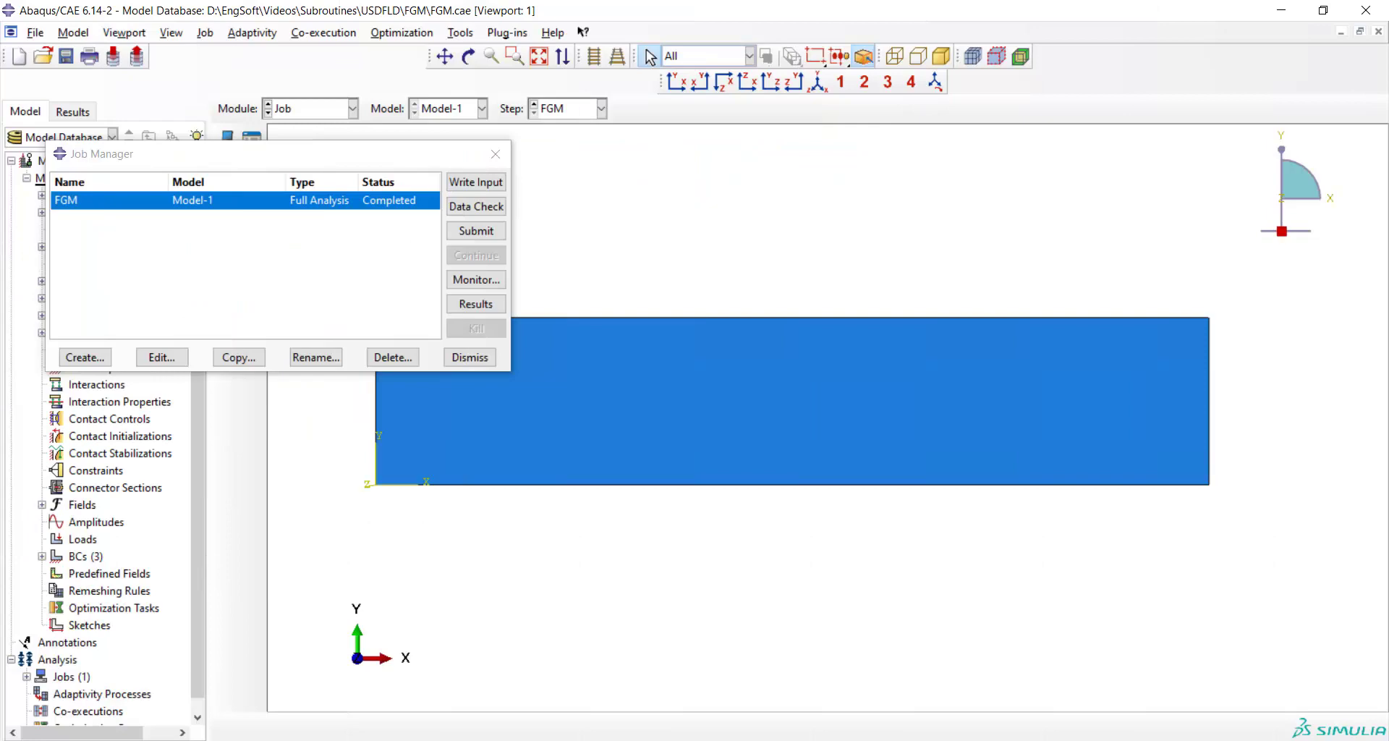
click(474, 303)
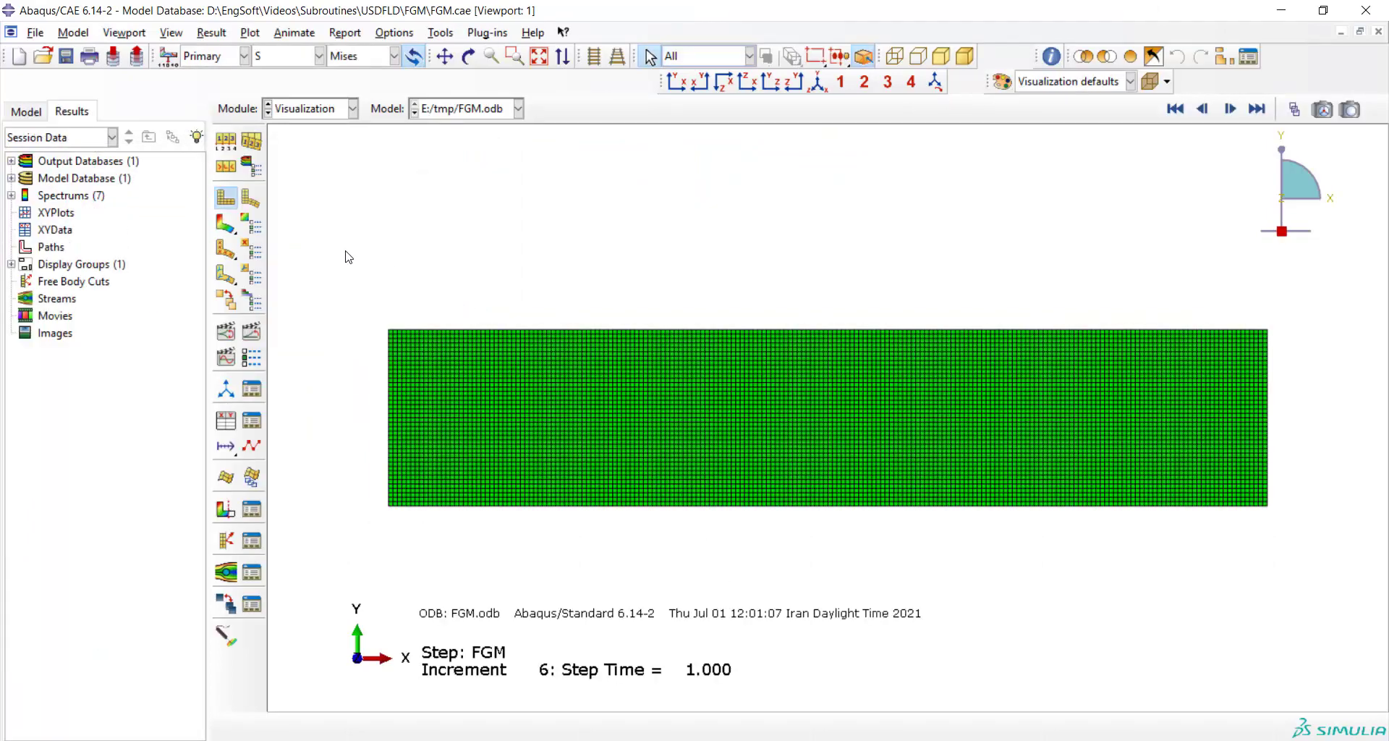
click(226, 223)
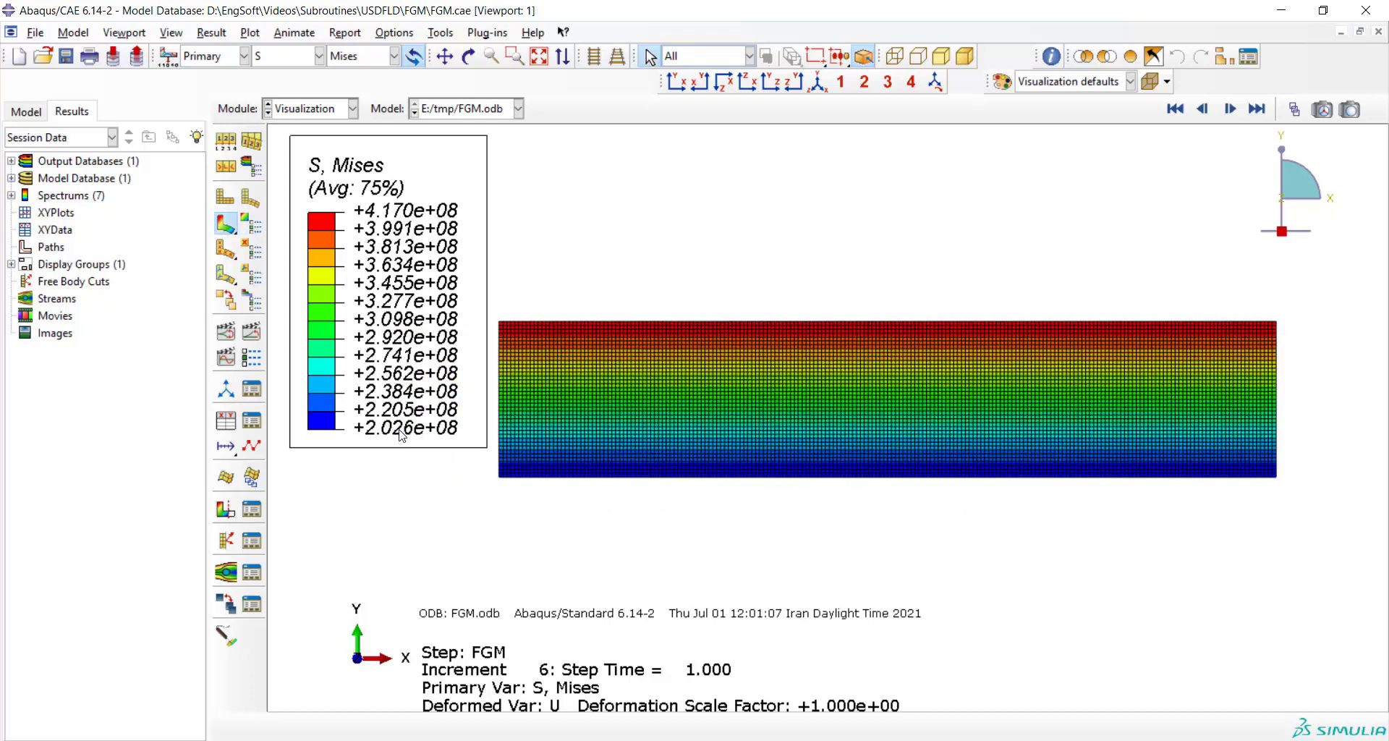
scroll(423, 437, up, 1)
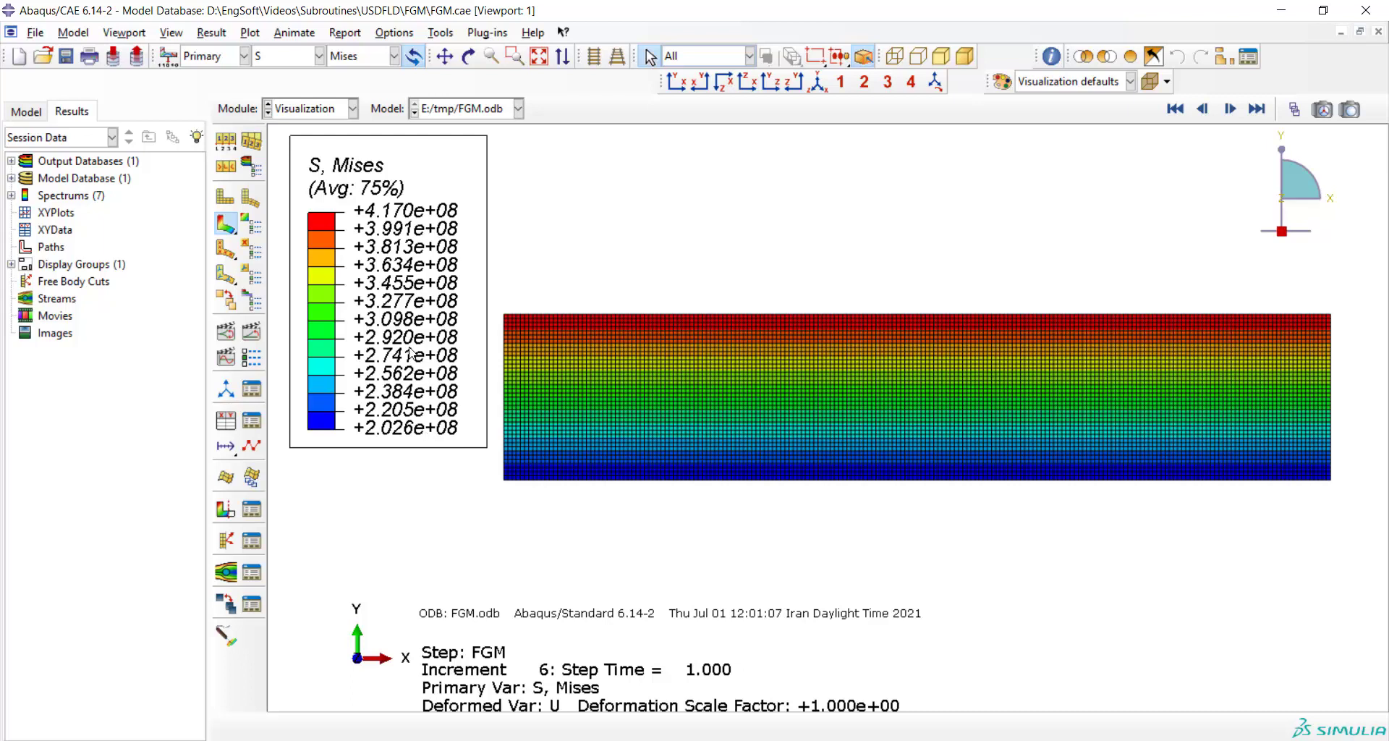
Step: Set the common plot options to No edges so the contour shows no mesh lines
click(394, 34)
click(412, 51)
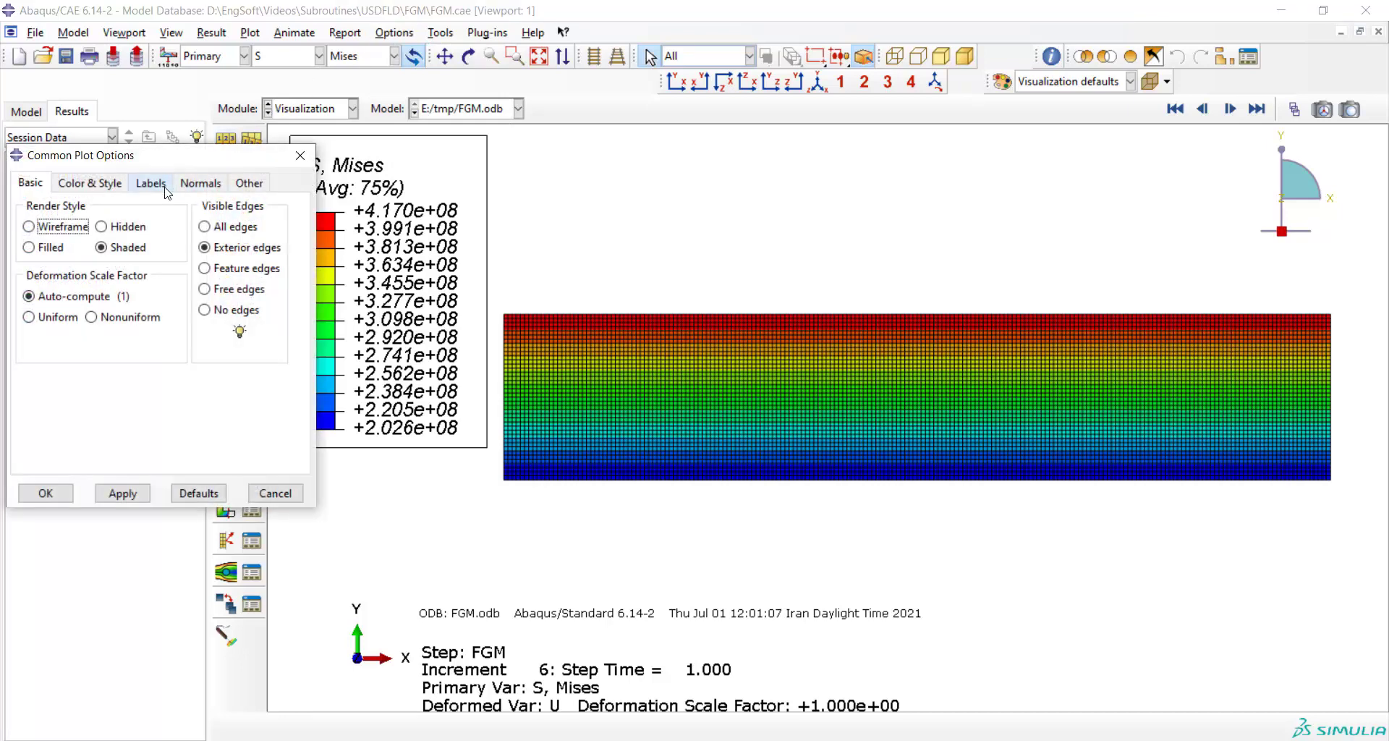
click(204, 310)
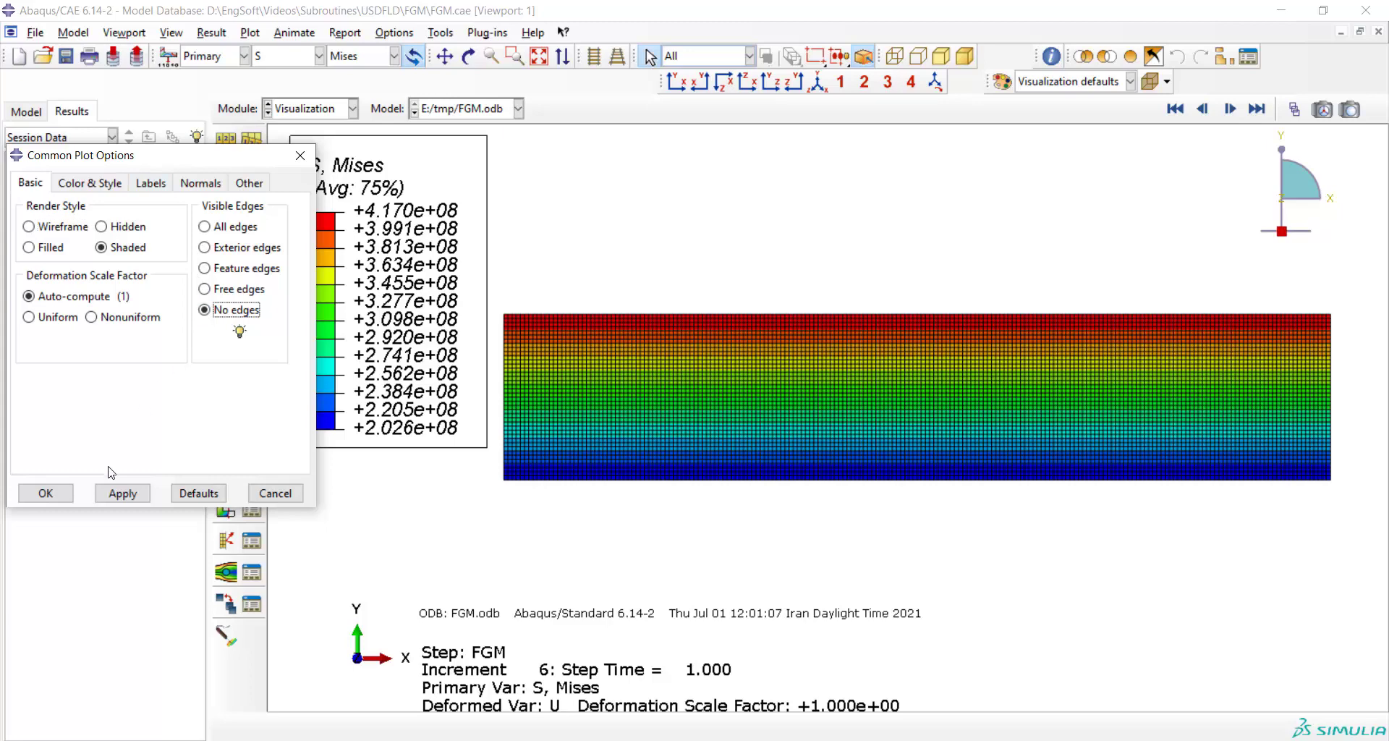
click(121, 493)
click(54, 492)
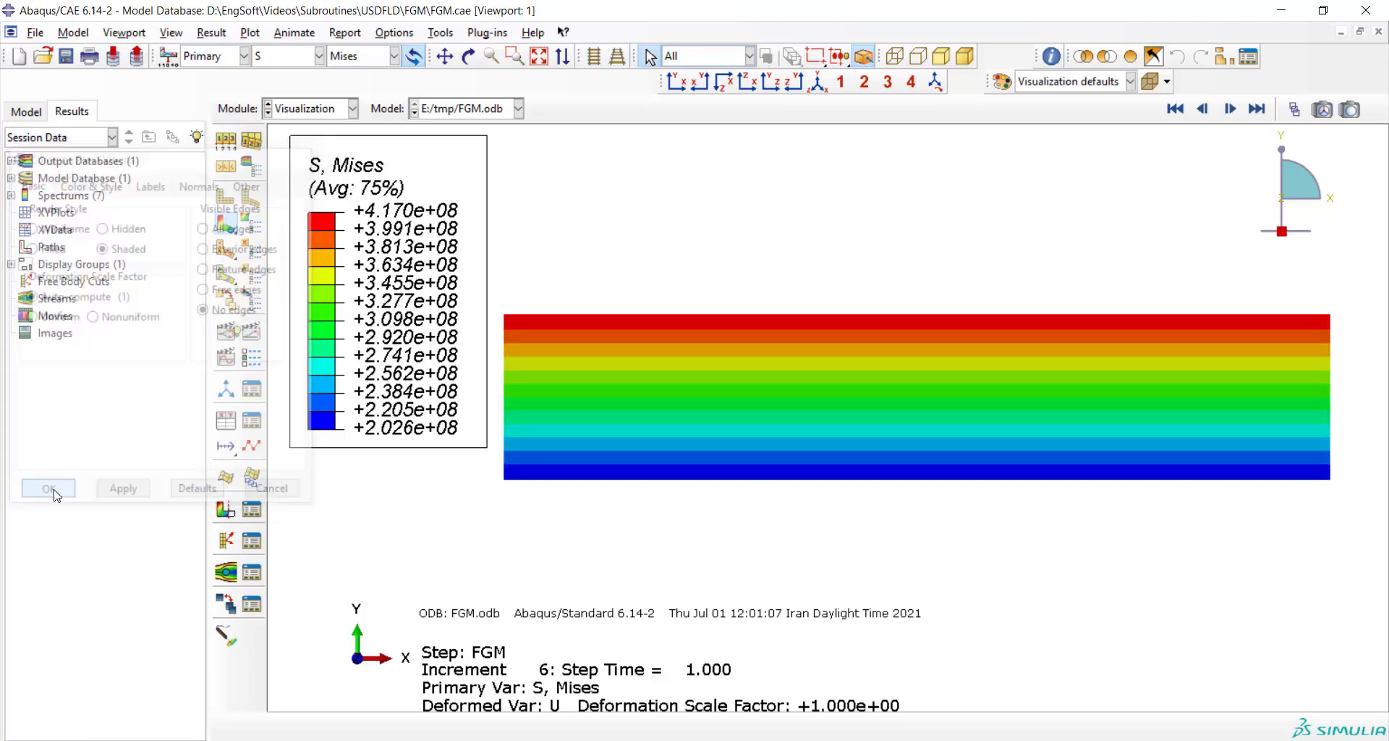
click(349, 56)
Step: Show the S11 stress component, then switch the contour to field variable FV1
click(348, 286)
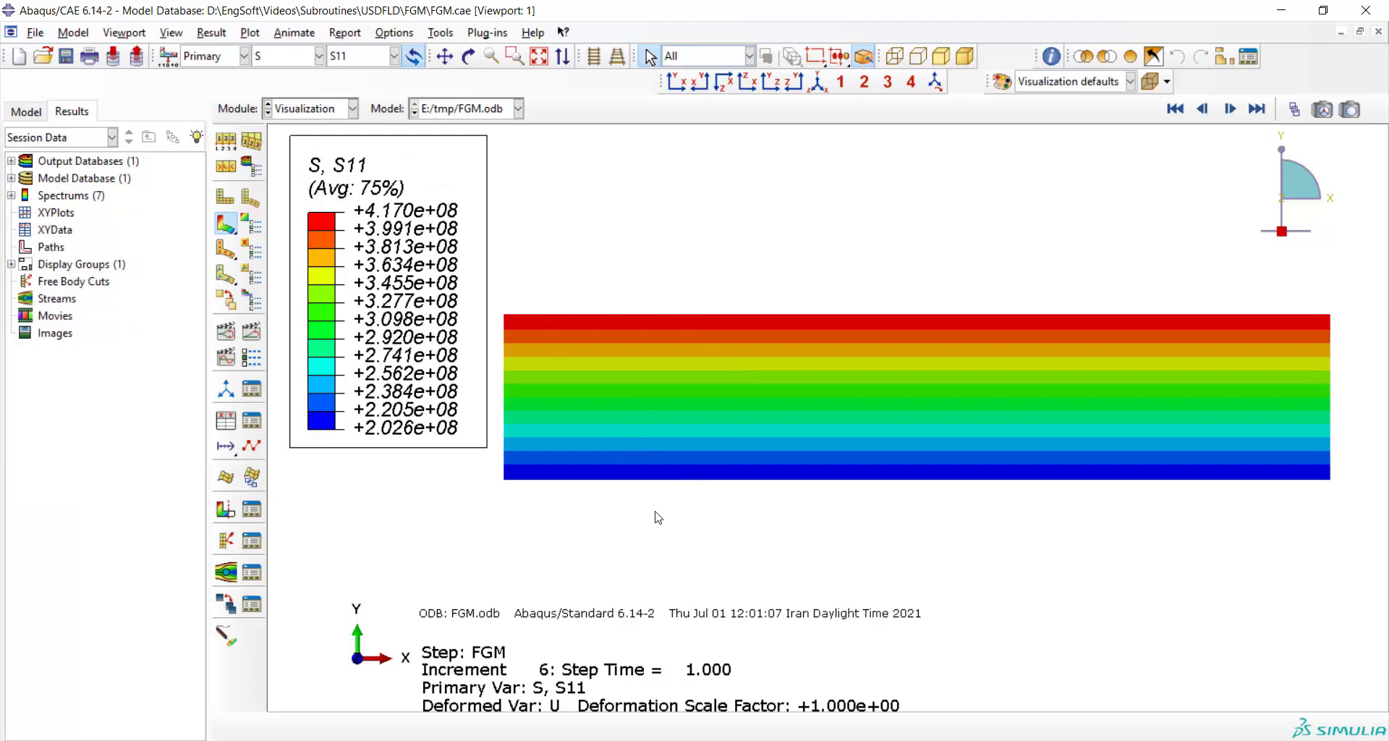
click(296, 58)
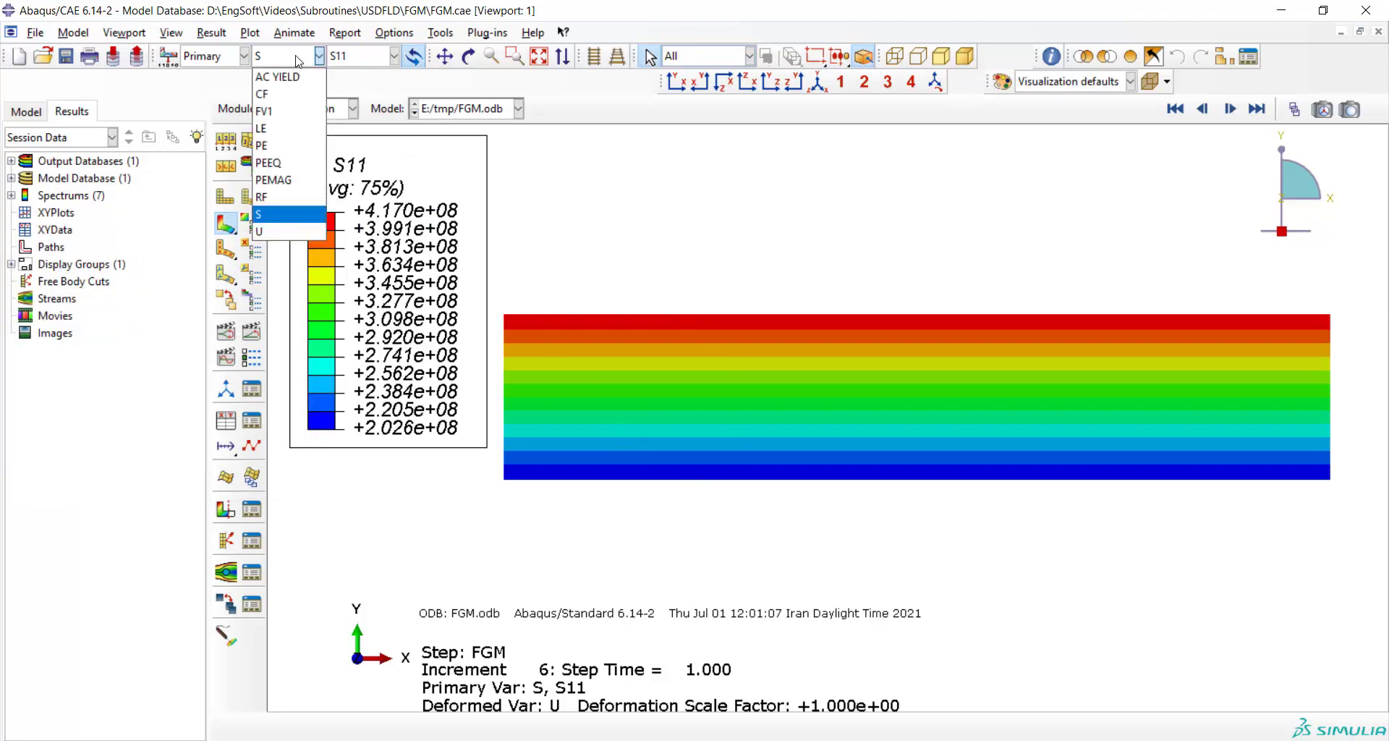
click(296, 111)
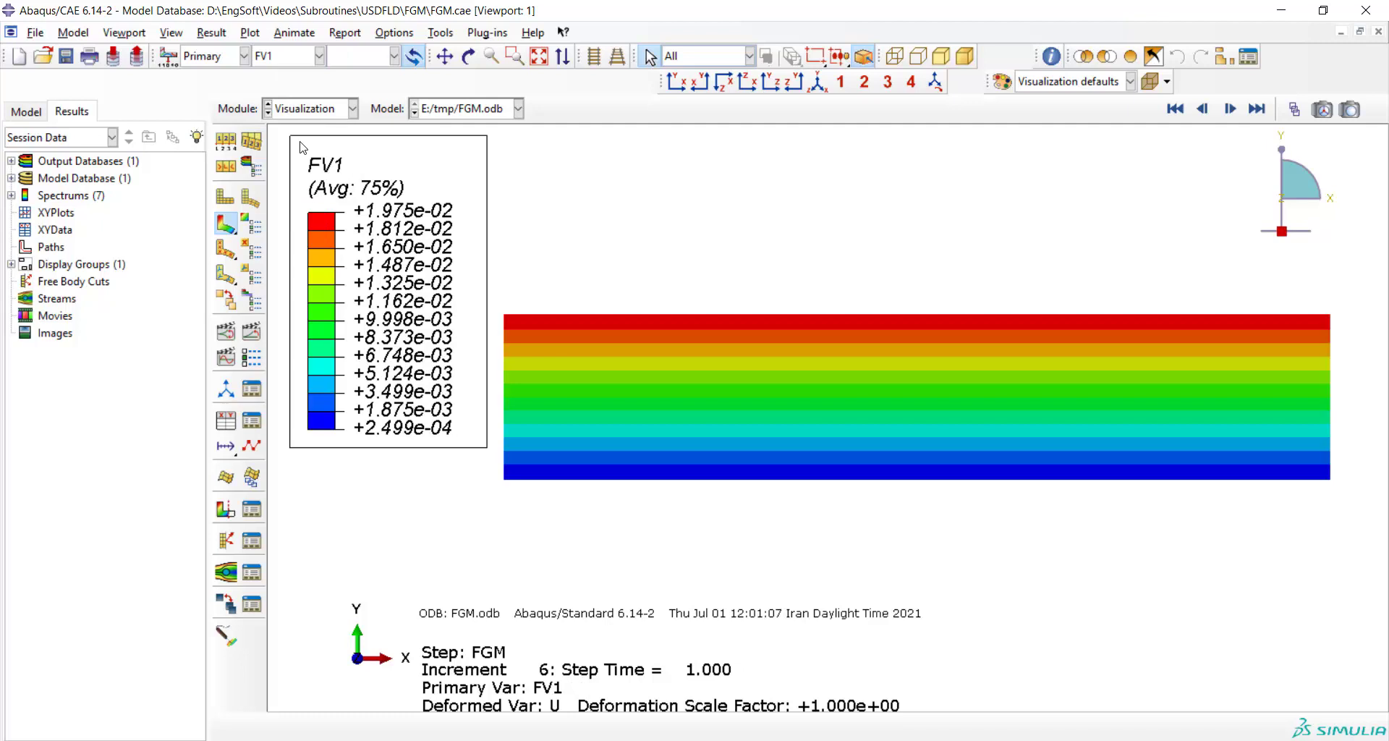